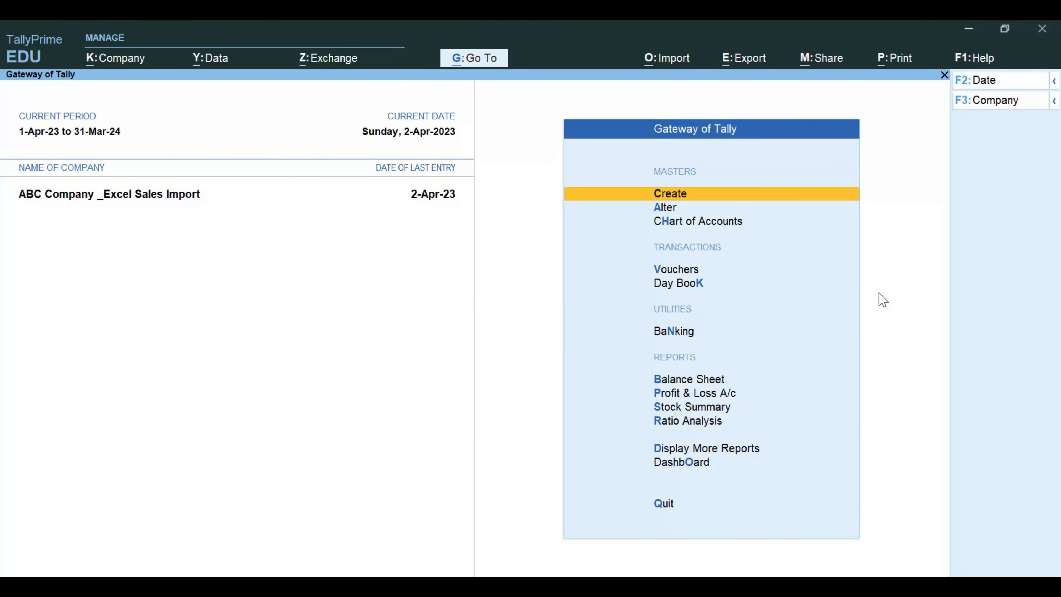
- Open the Day Book of the ABC Company _Excel Sales Import company
key("d")
key("d")
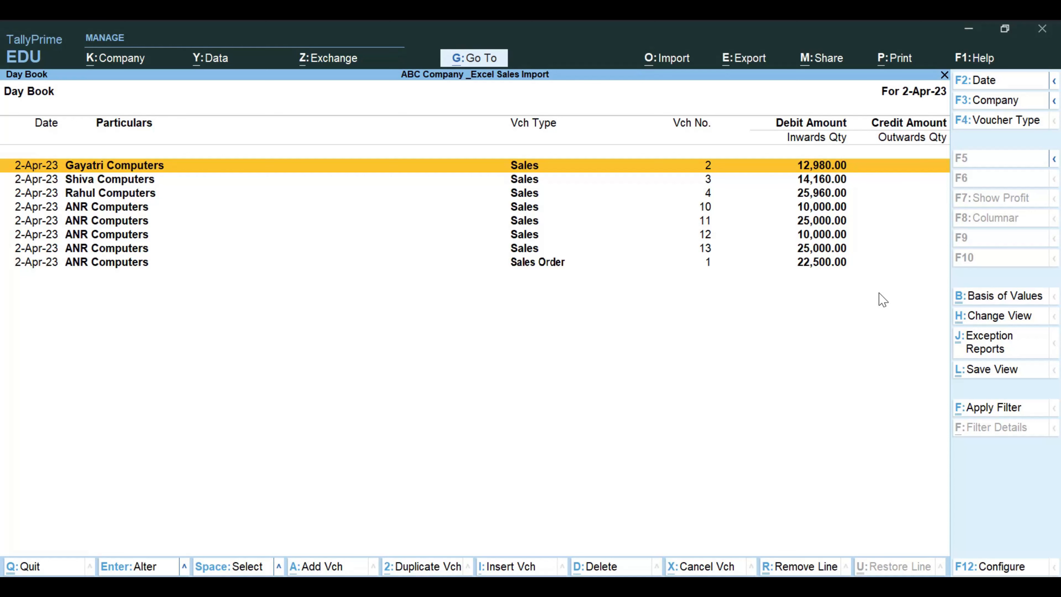
key("Down")
key("Down")
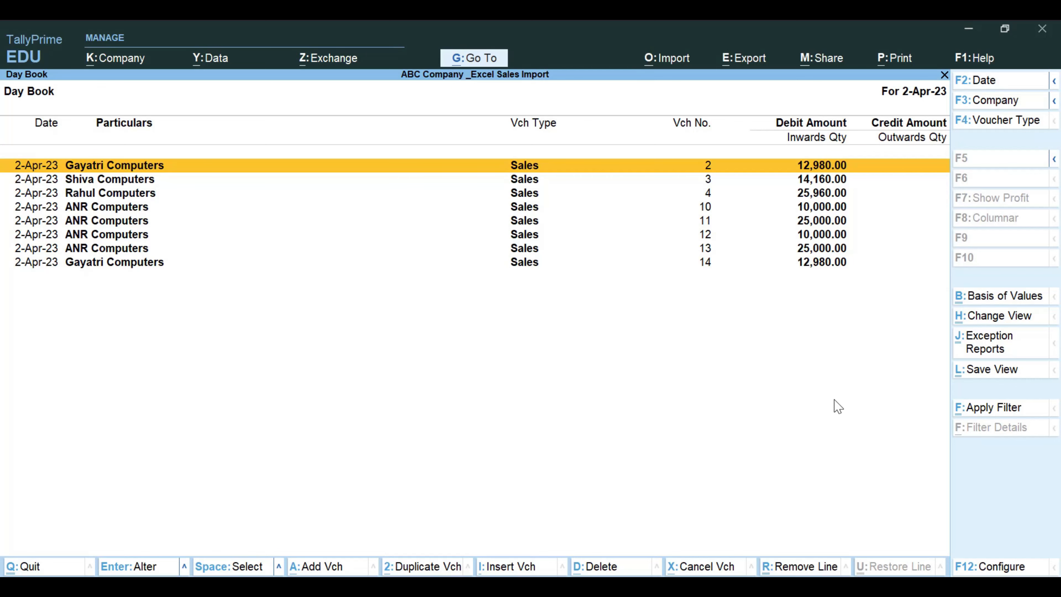
- Examine the sales vouchers listed in the Day Book, from the last entry back to the first
key("End")
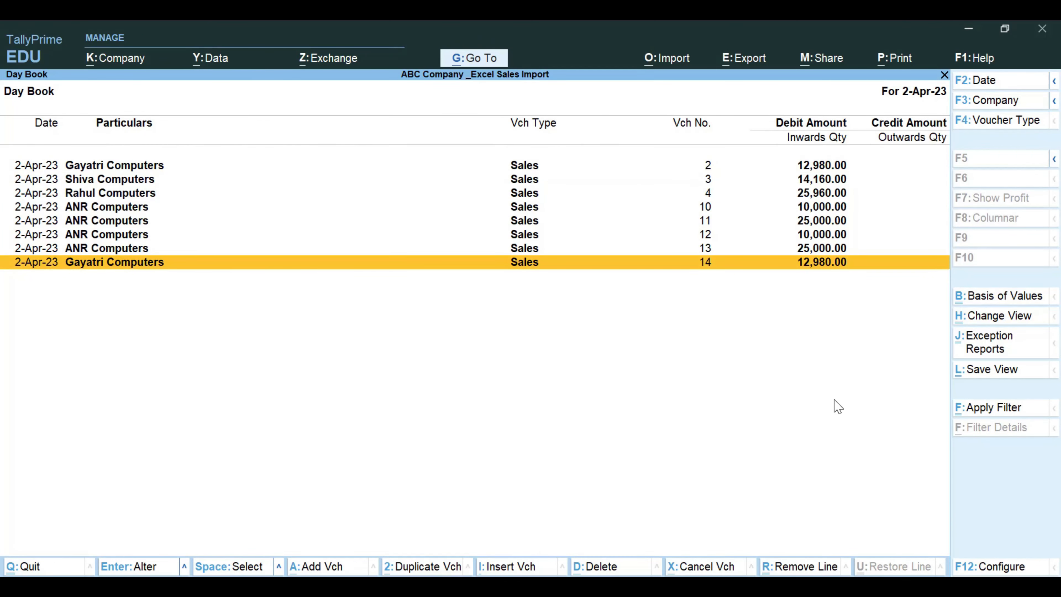
key("Up")
key("Up")
key("Up")
key("Up")
key("Up")
key("Up")
key("Up")
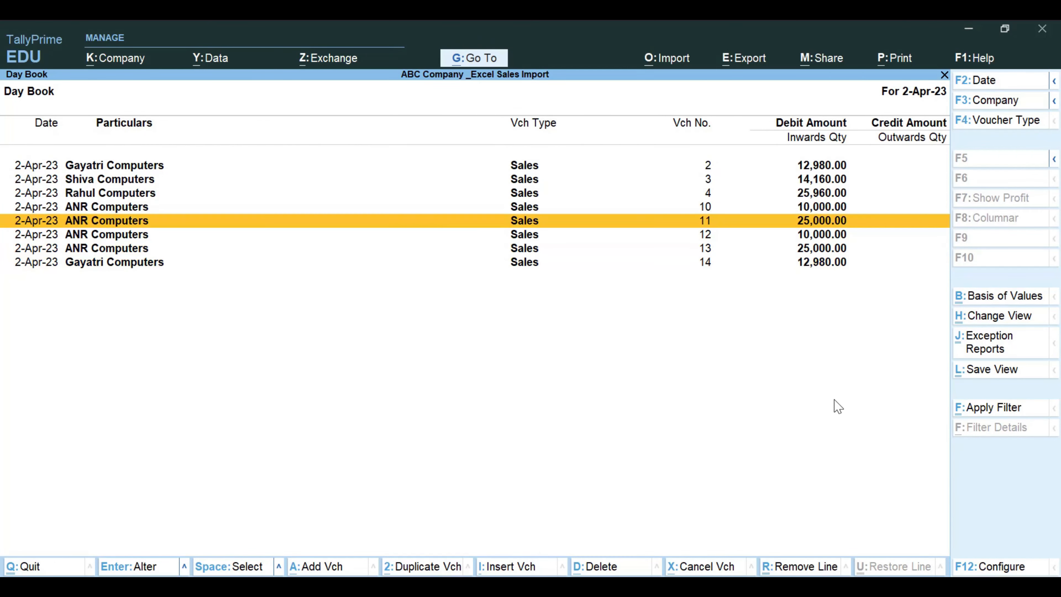
key("Down")
key("Down")
key("Down")
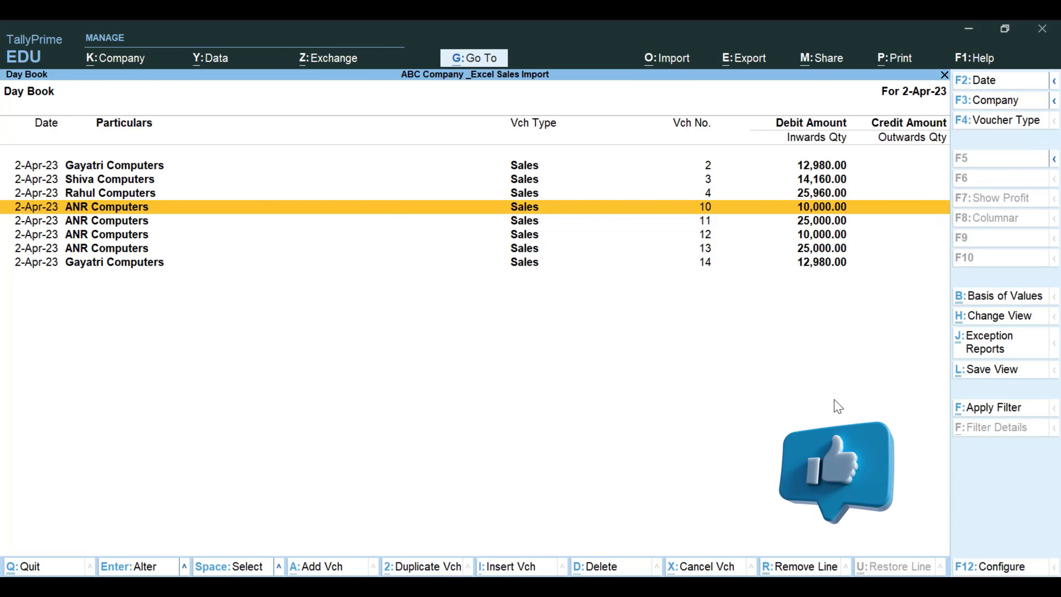
key("Up")
key("Up")
key("Up")
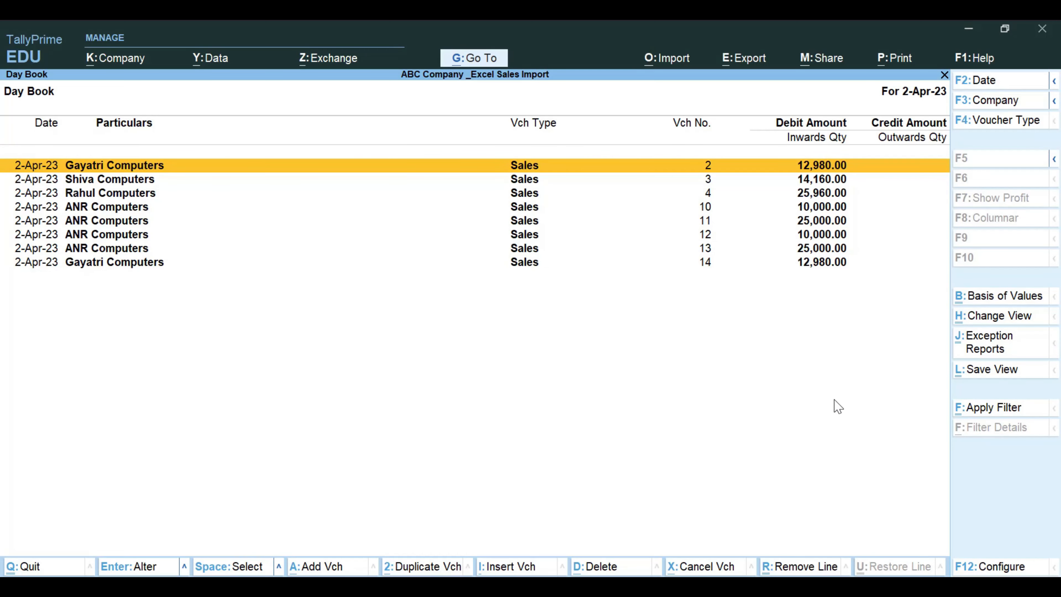
- Select the sales vouchers numbered 2, 3 and 4, and clear that selection again
key("space")
key("space")
key("space")
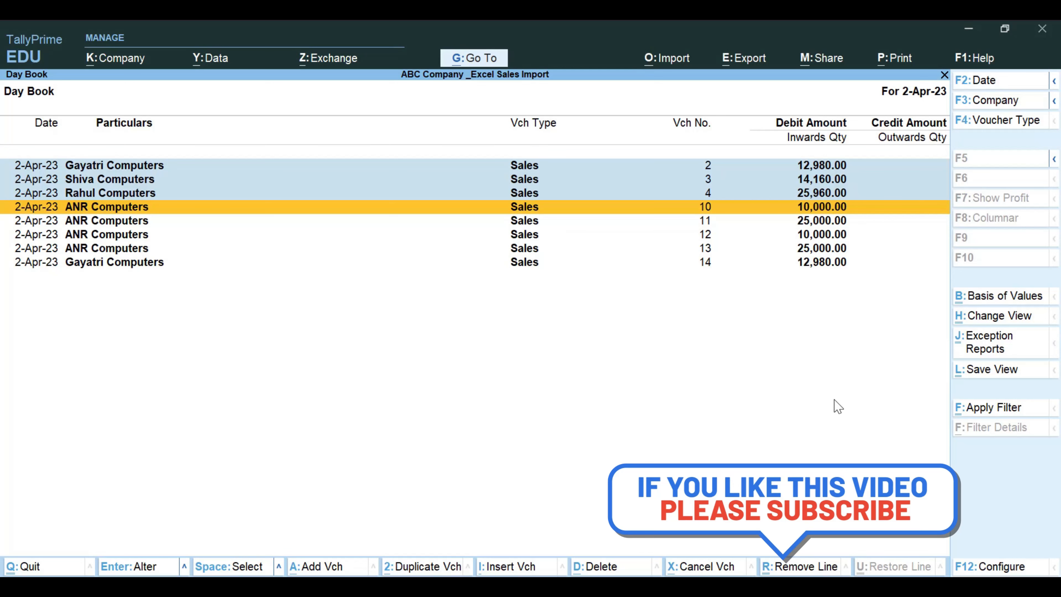
key("Up")
key("Up")
key("Up")
key("space")
key("space")
key("space")
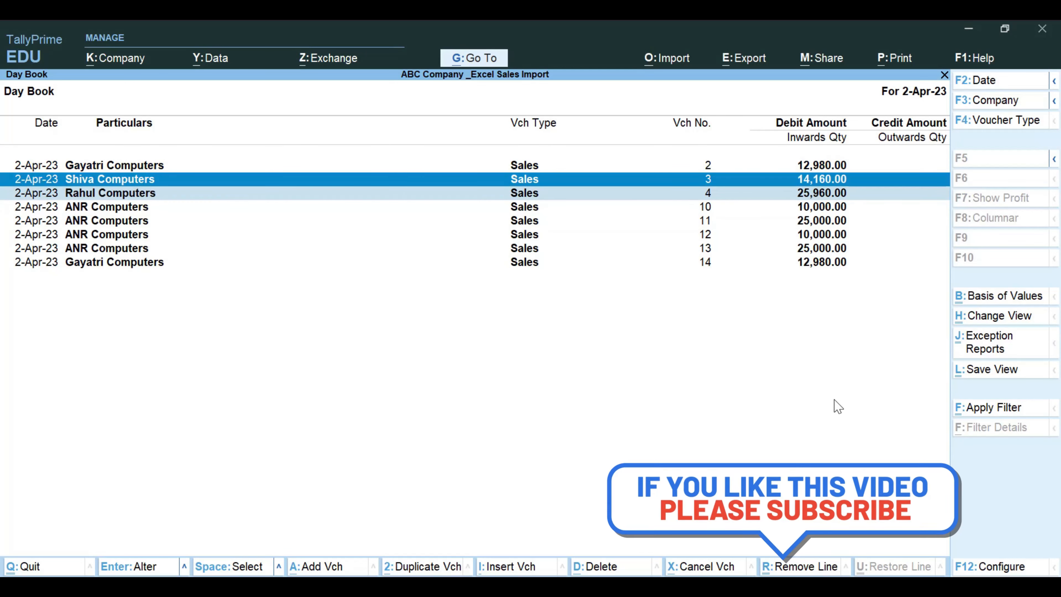
- Select only the sales vouchers numbered 12, 4 and 2 in the Day Book
key("Down")
key("Down")
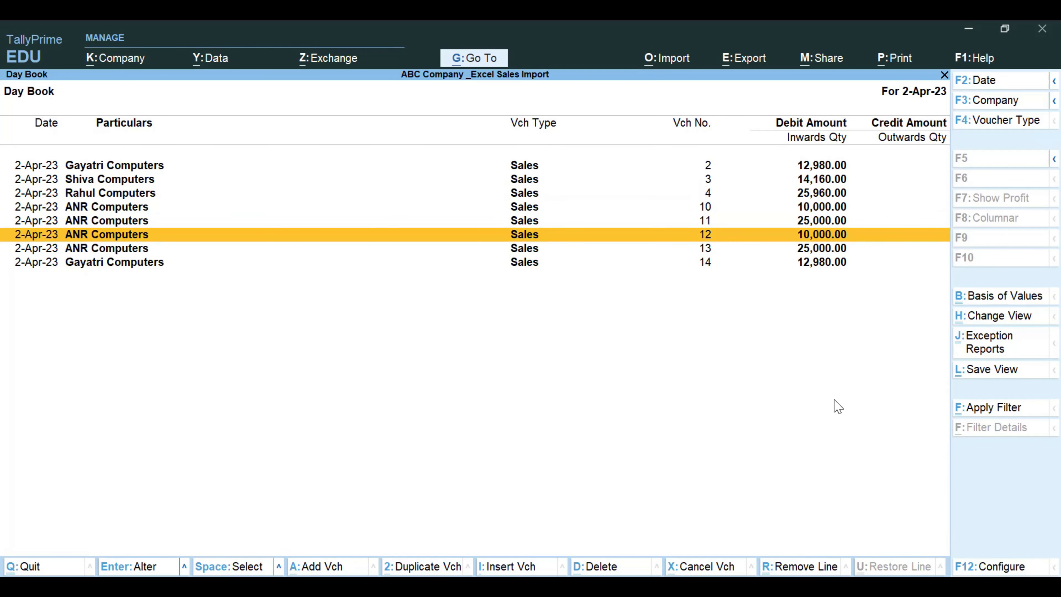
key("space")
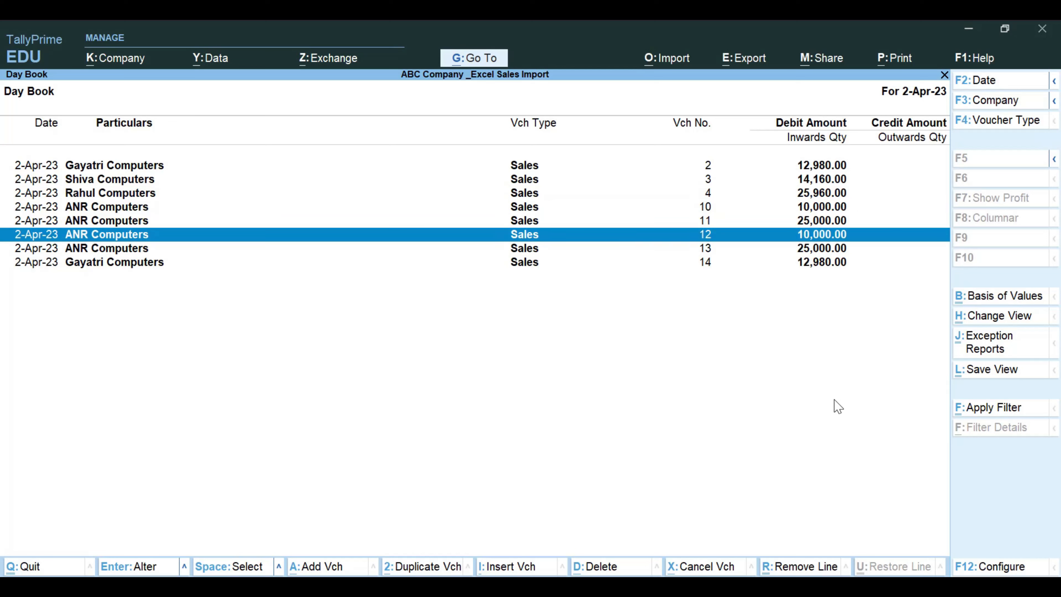
key("Up")
key("Up")
key("Up")
key("space")
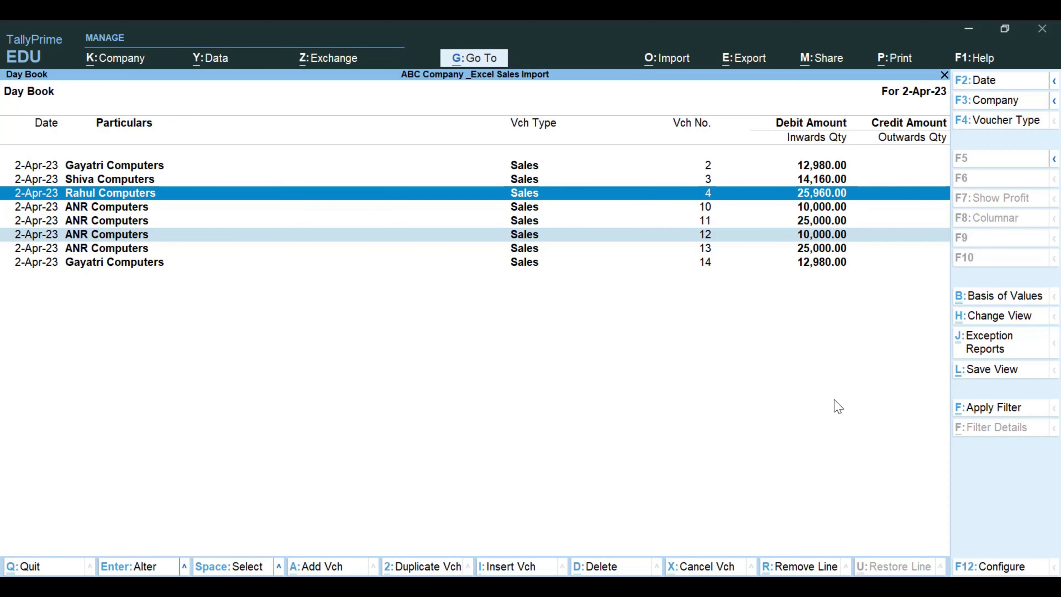
key("Up")
key("Up")
key("space")
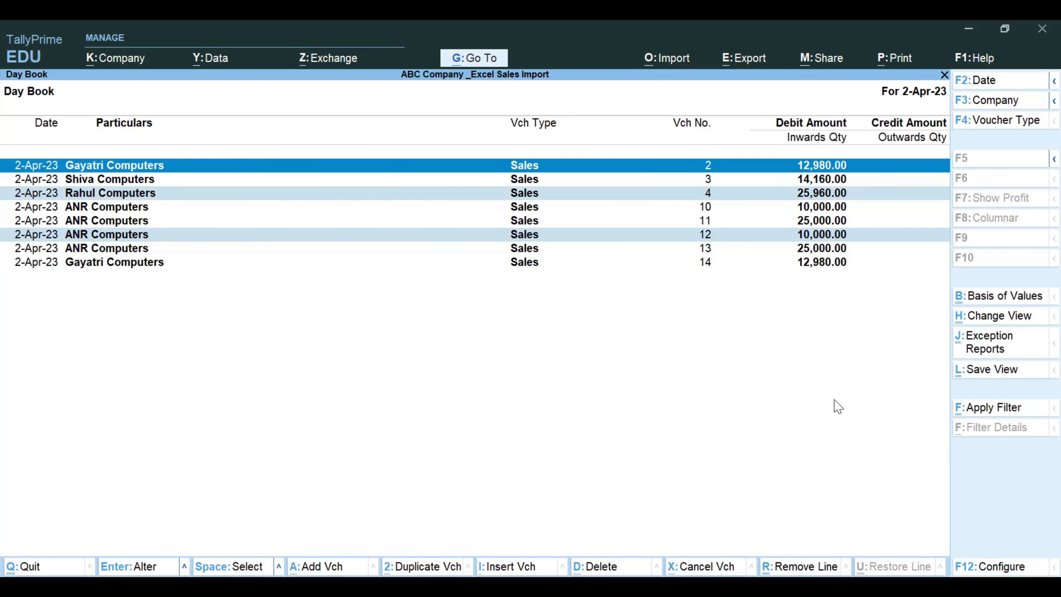
- Select all vouchers in the Day Book at once
key("Down")
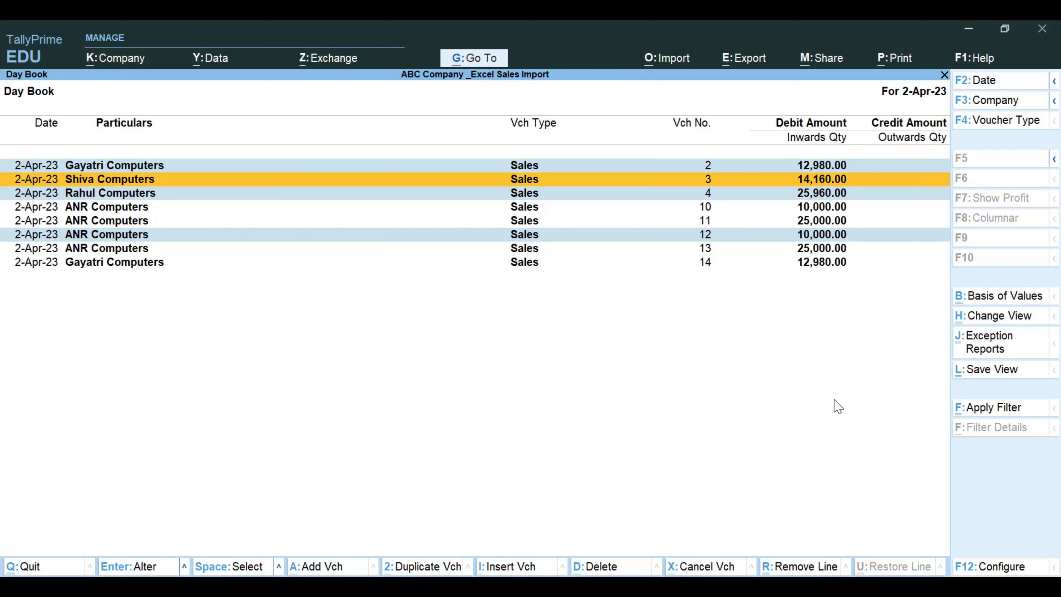
key("ctrl")
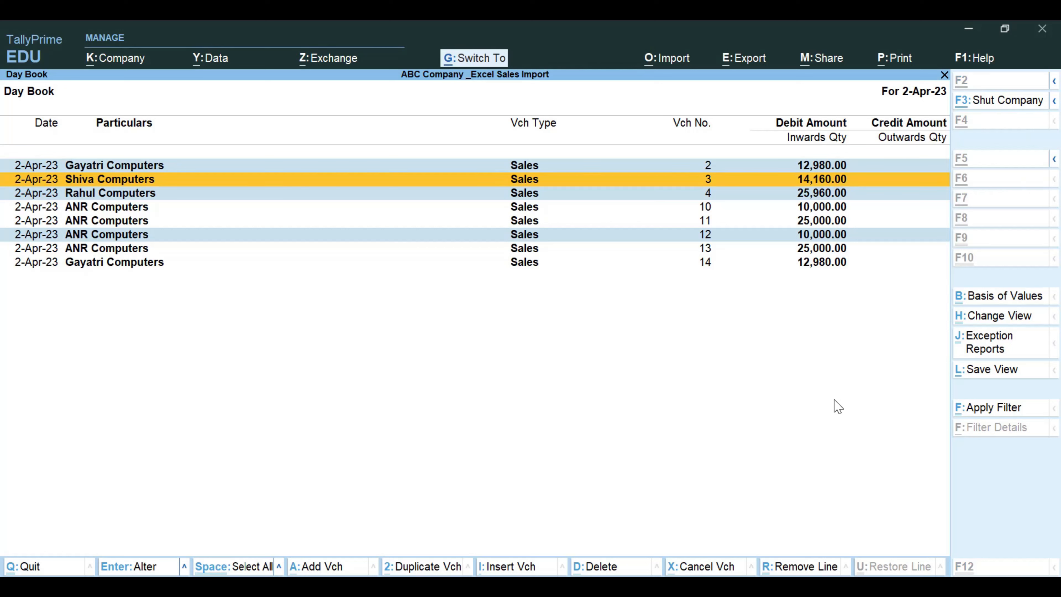
key("ctrl")
key("ctrl+space")
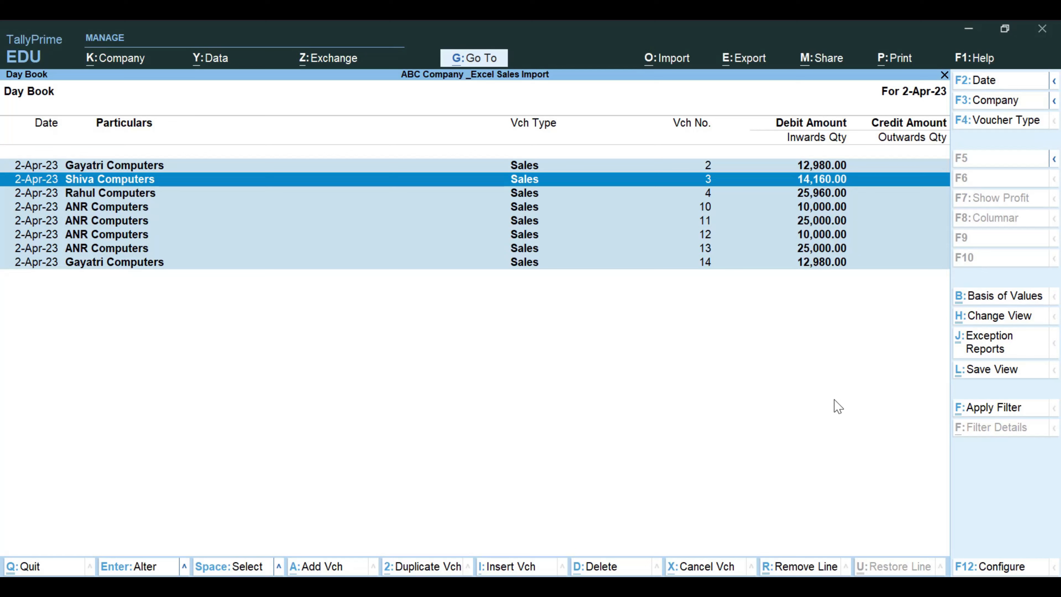
- Open the export configuration for the current Day Book report and set Include dependent masters to Yes
key("alt")
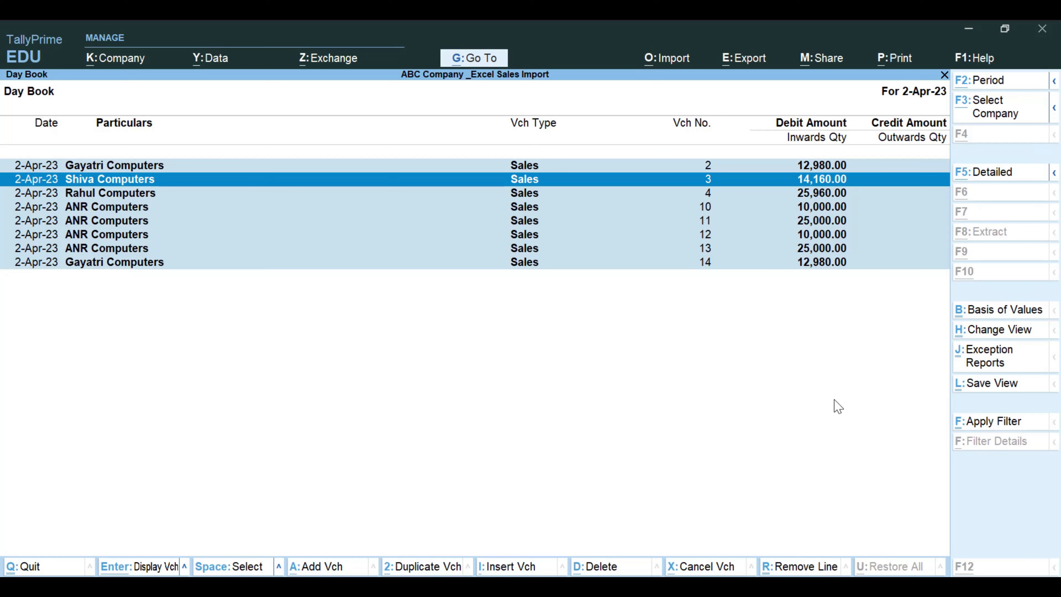
left_click(748, 59)
key("Return")
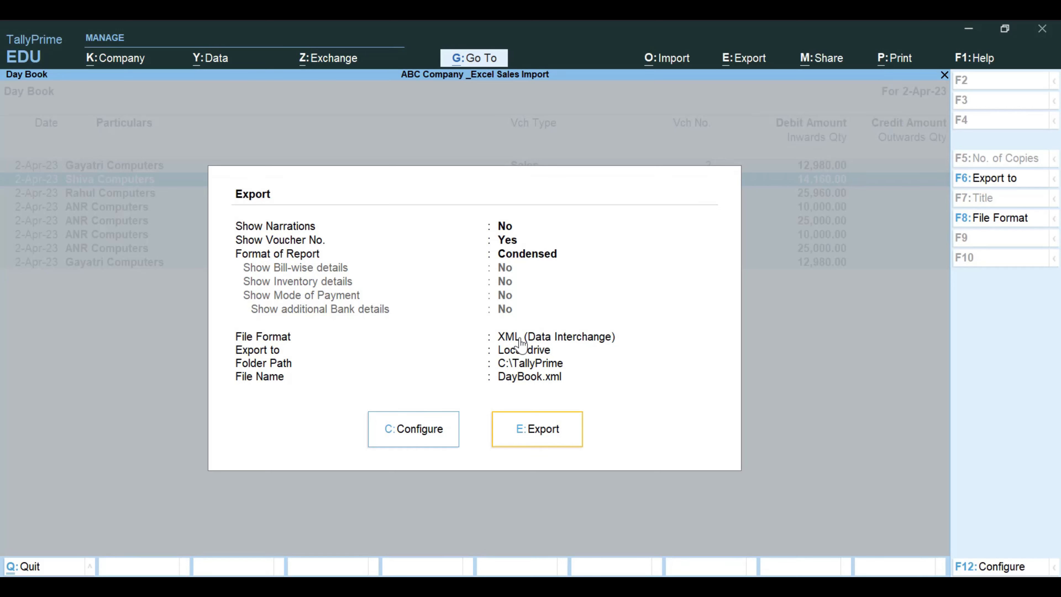
left_click(434, 438)
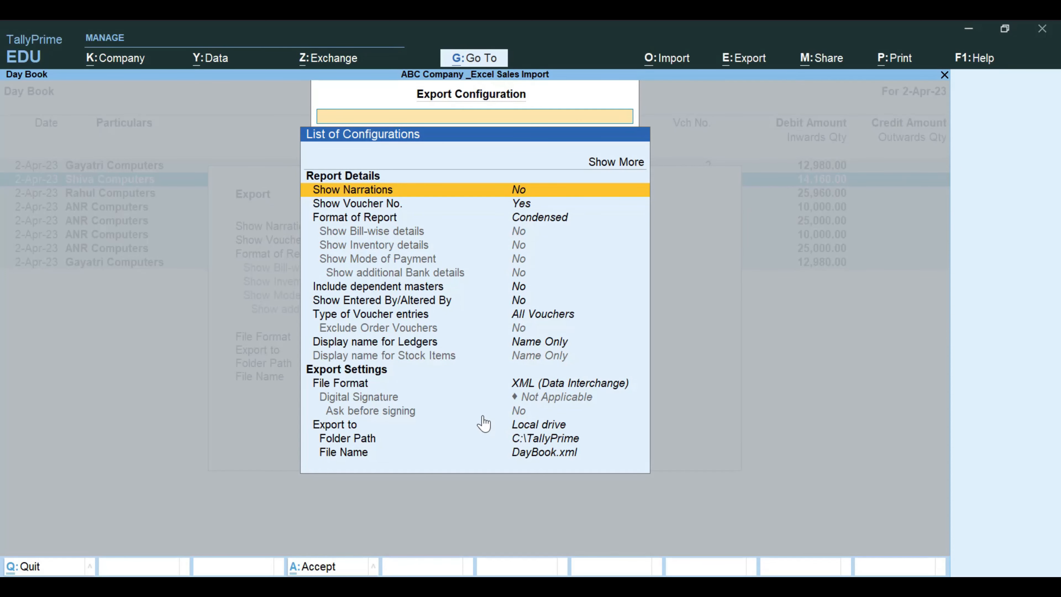
key("Down")
key("Down")
key("Down")
key("Down")
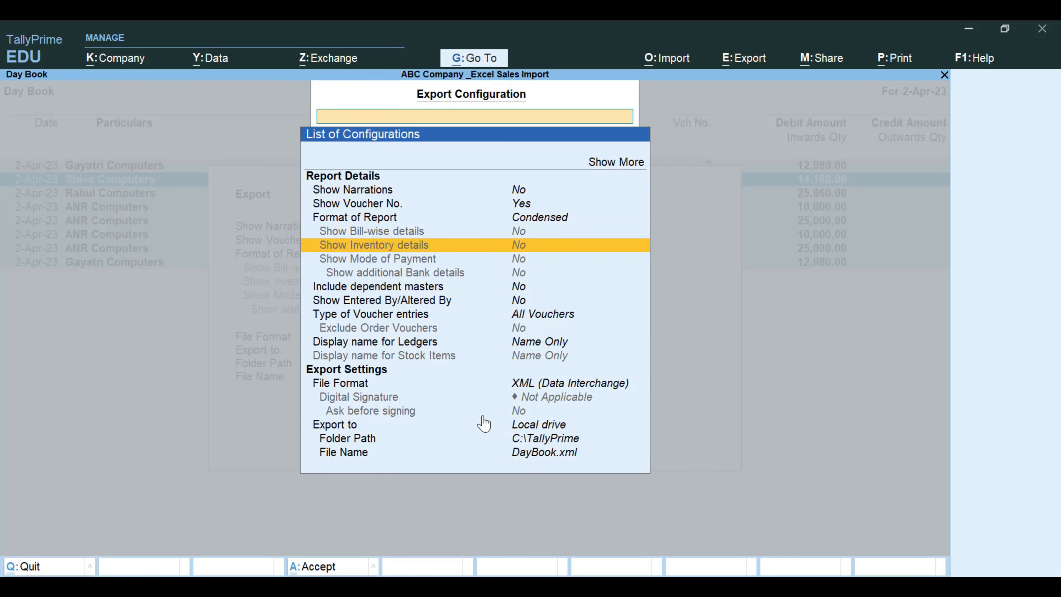
key("Down")
key("Down")
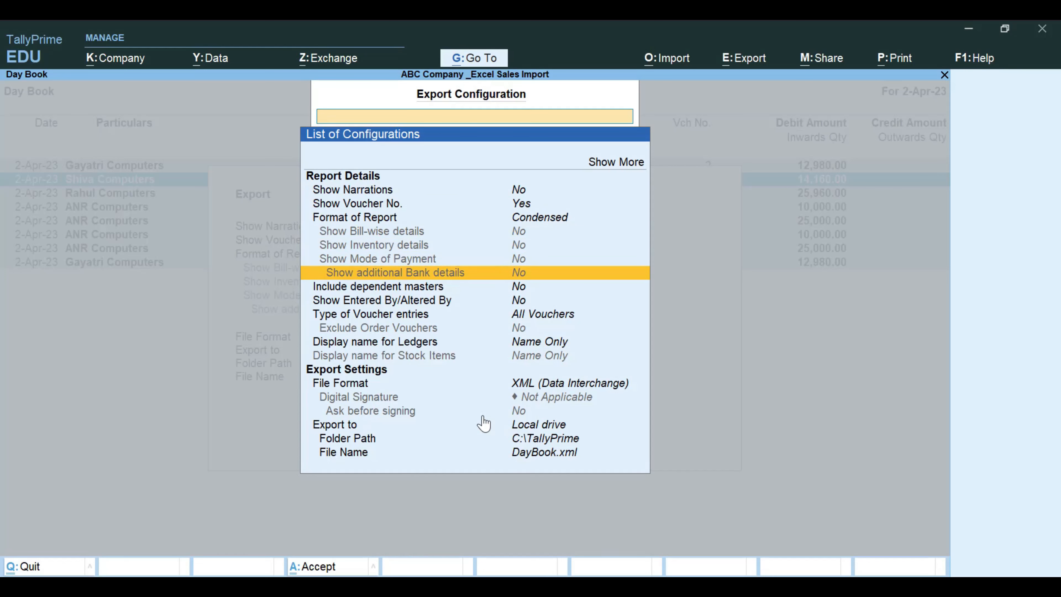
key("Down")
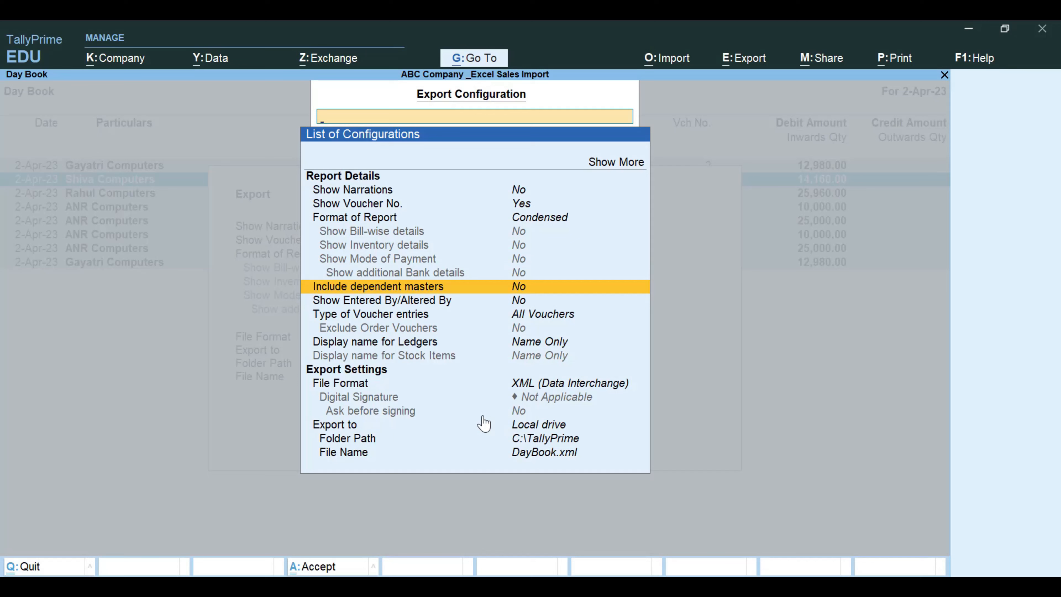
key("Return")
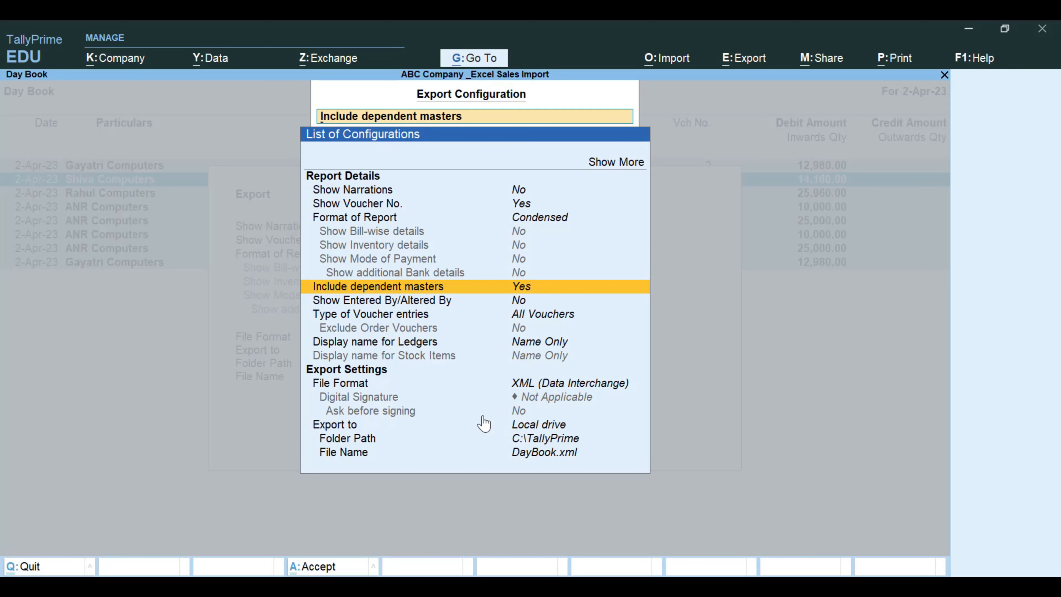
- Set the type of voucher entries for the export to All Vouchers
key("Down")
key("Down")
key("Return")
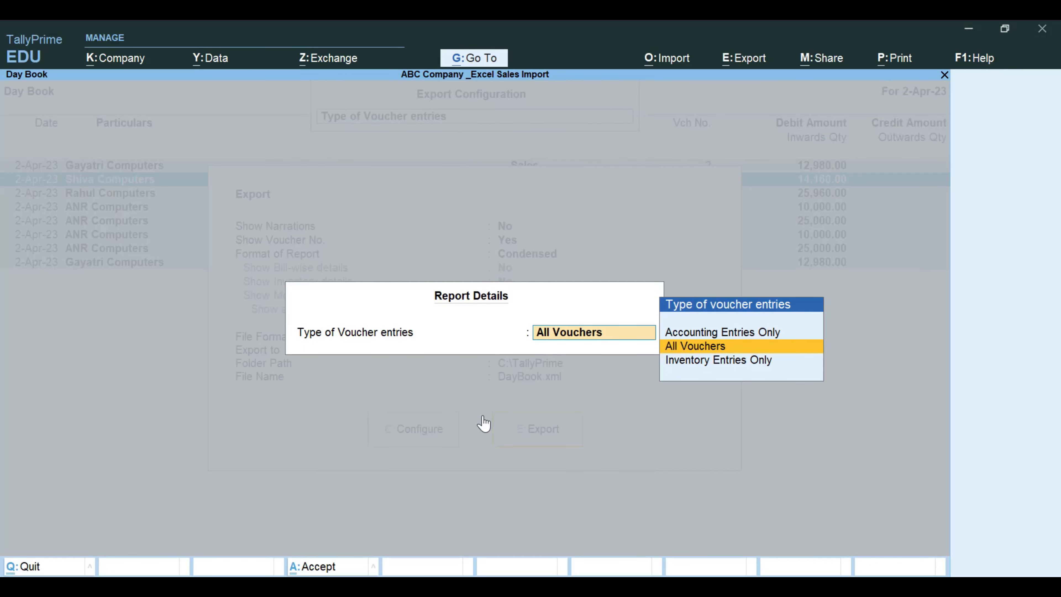
key("Up")
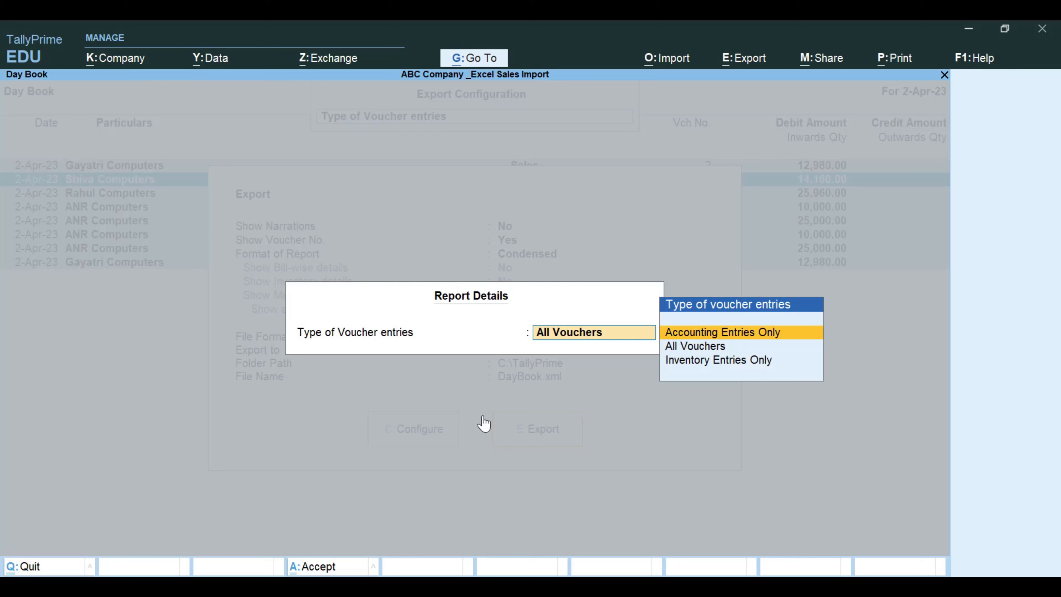
key("Down")
key("Down")
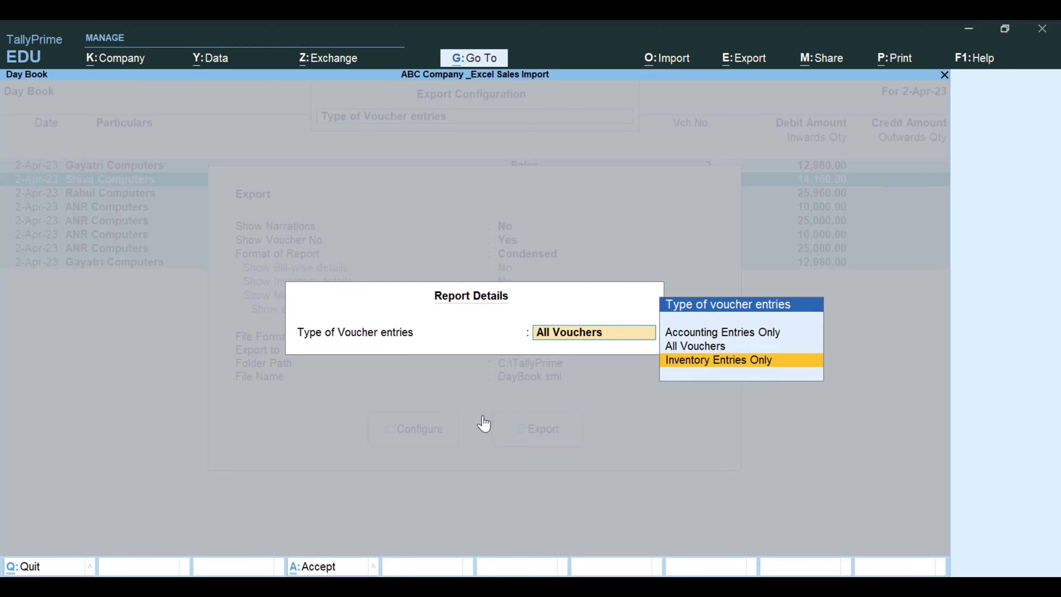
key("Up")
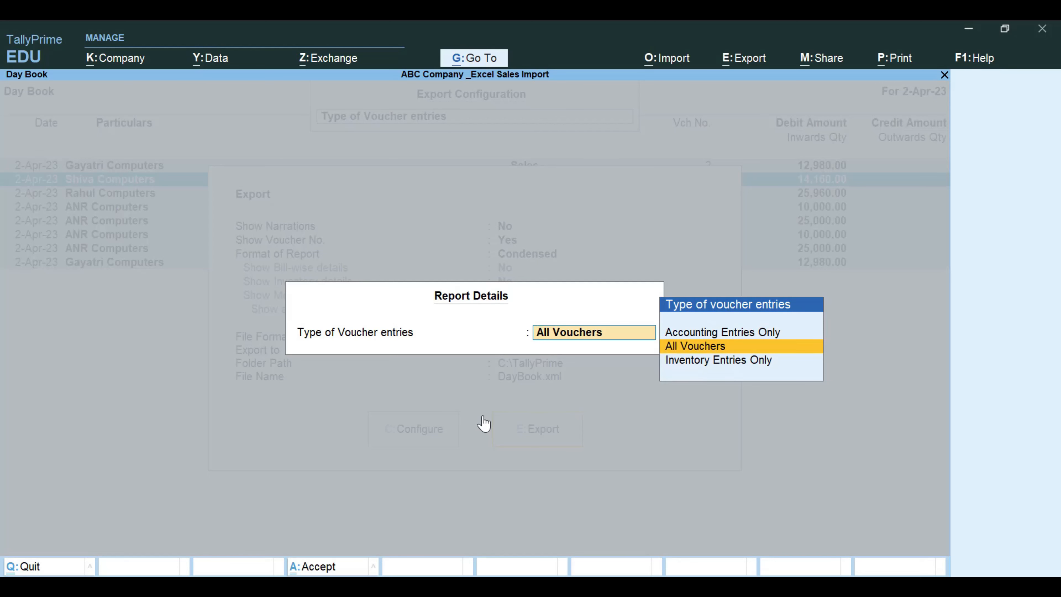
key("Return")
- Keep XML (Data Interchange) as the file format and export the selected vouchers to C:\TallyPrime as DayBook.xml
key("Down")
key("Down")
key("Down")
key("Down")
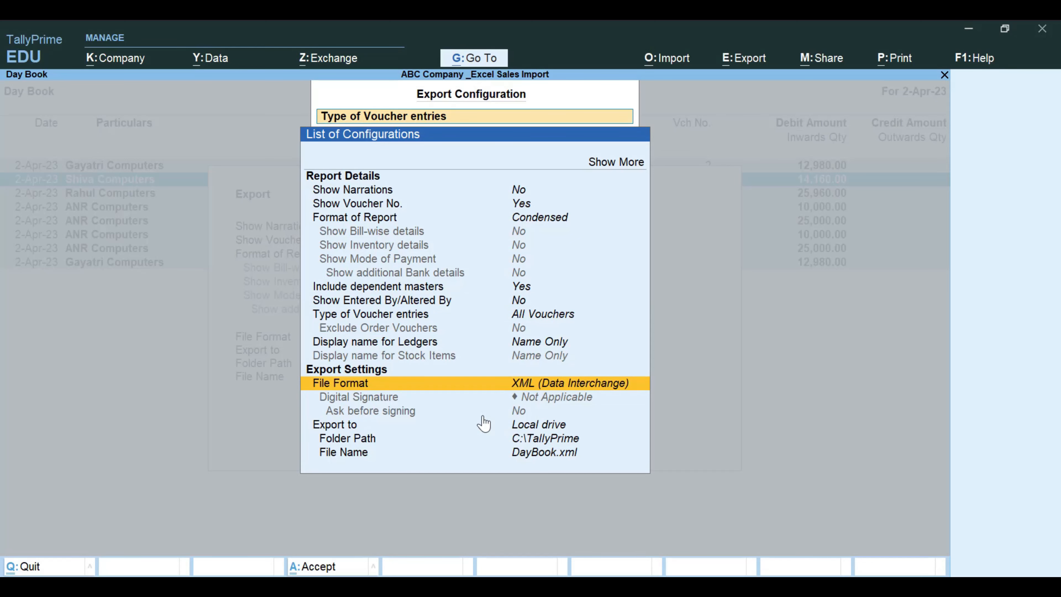
key("Return")
key("Return")
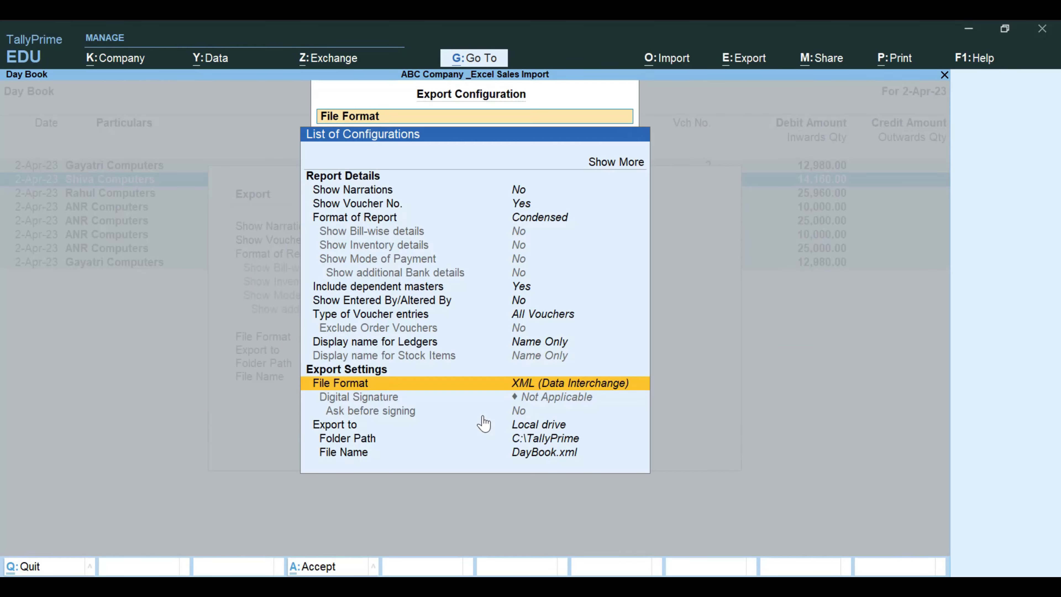
key("Escape")
key("Escape")
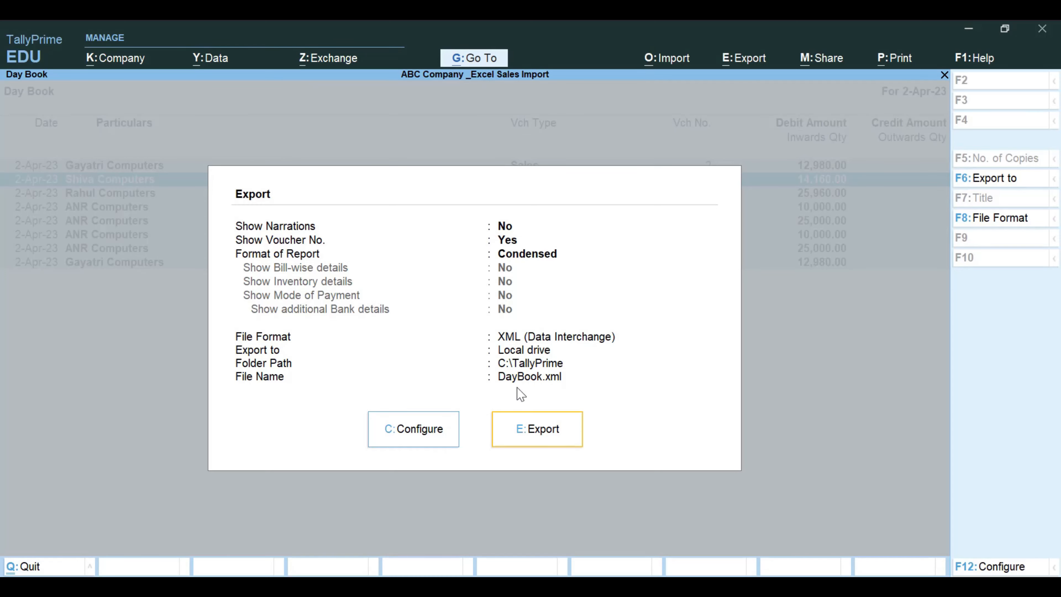
left_click(538, 442)
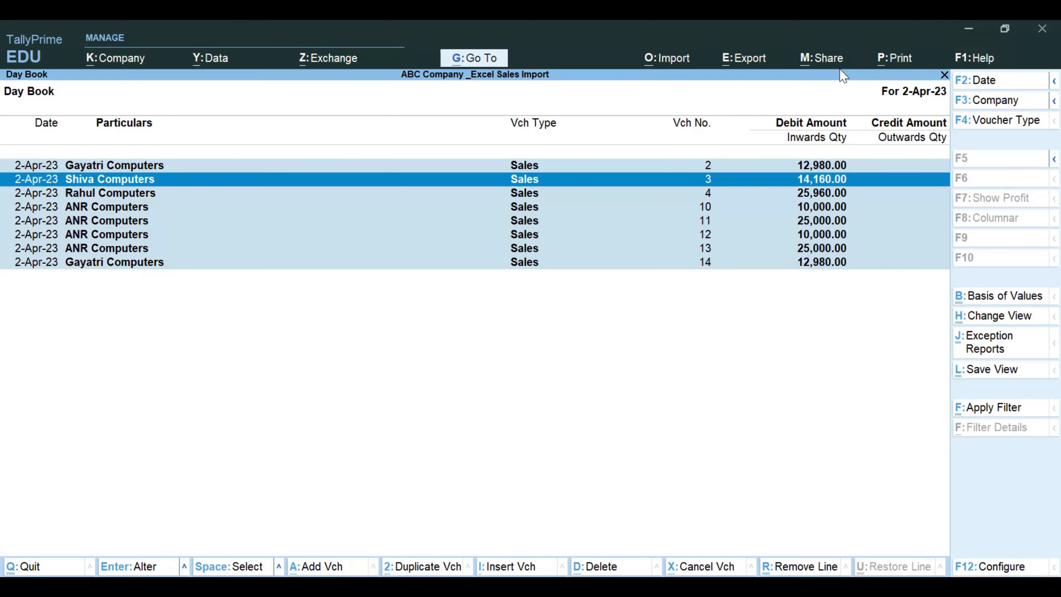
- Import transactions in XML (Data Interchange) format from DayBook.xml in C:\TallyPrime, with the company data backup set to No
left_click(842, 69)
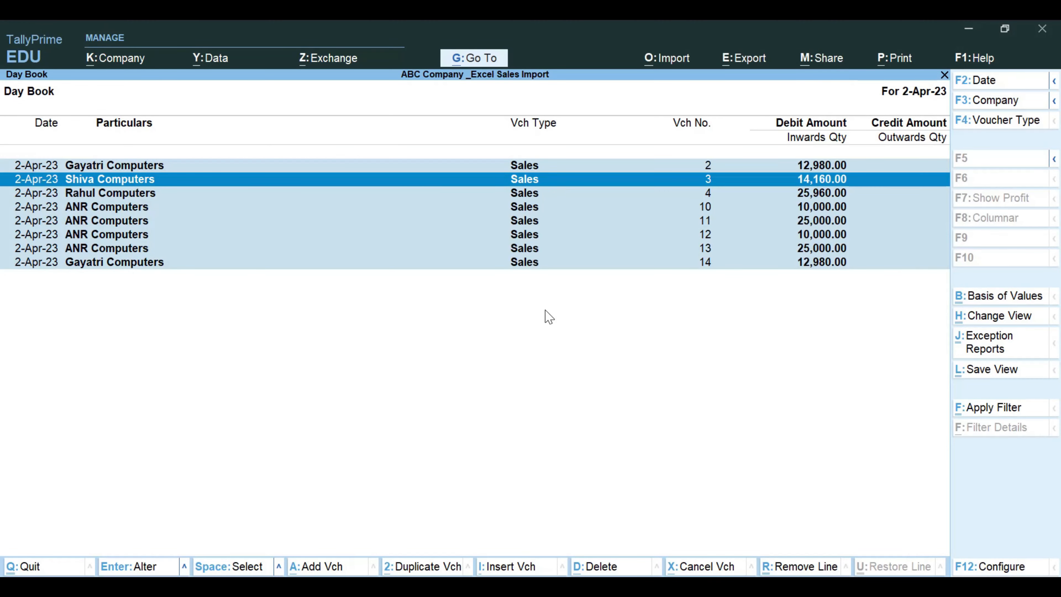
left_click(668, 64)
key("Down")
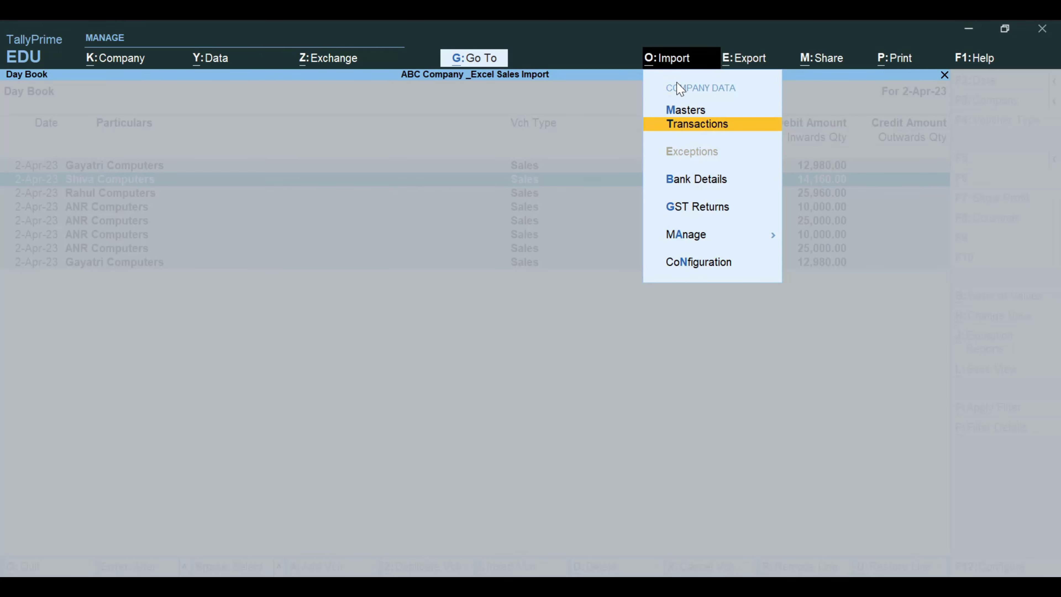
key("Return")
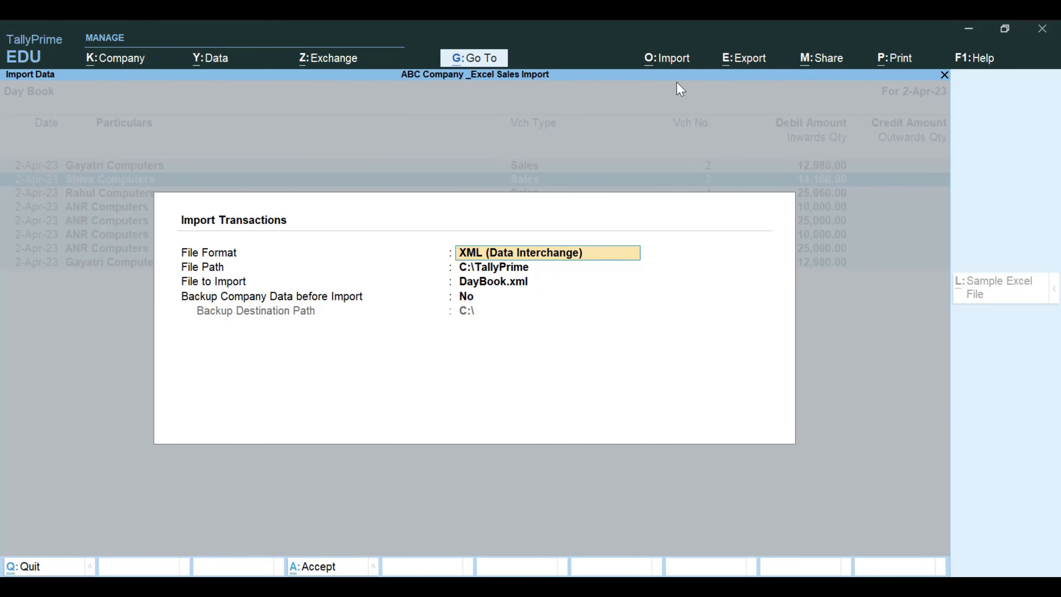
key("BackSpace")
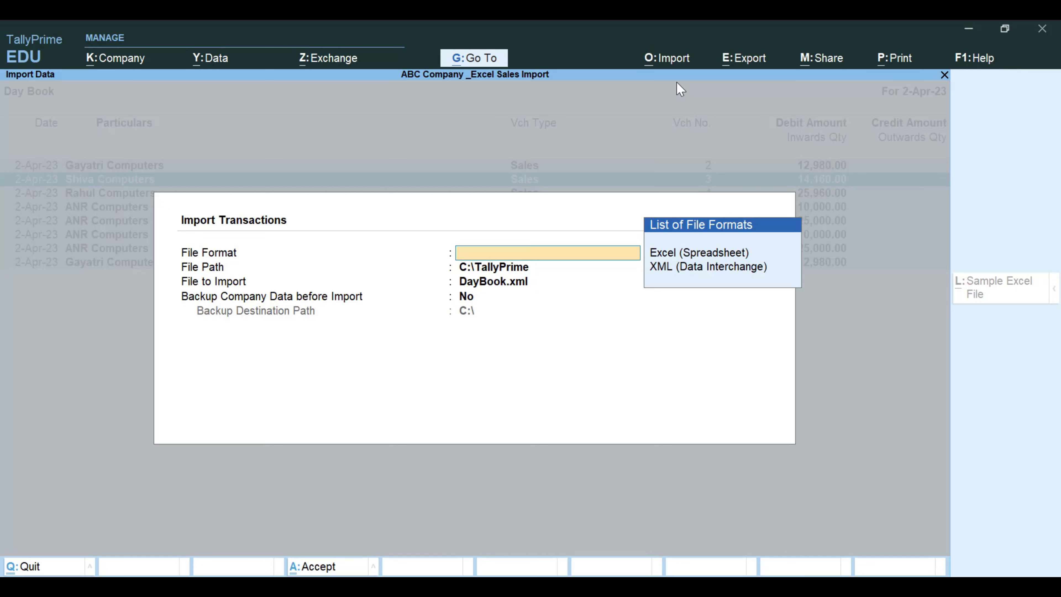
key("Down")
key("Down")
key("Return")
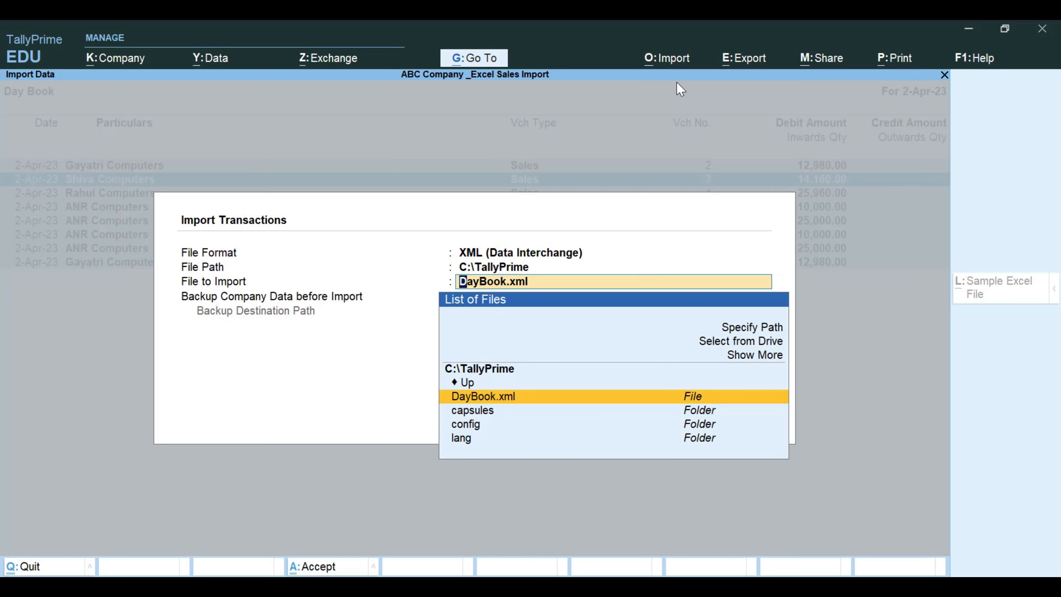
key("Return")
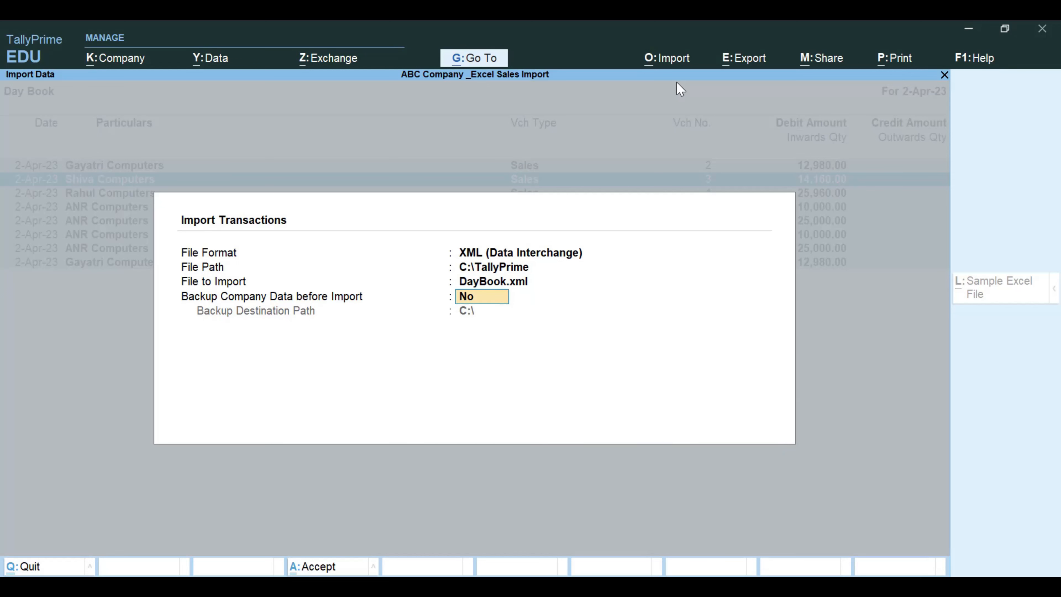
key("Return")
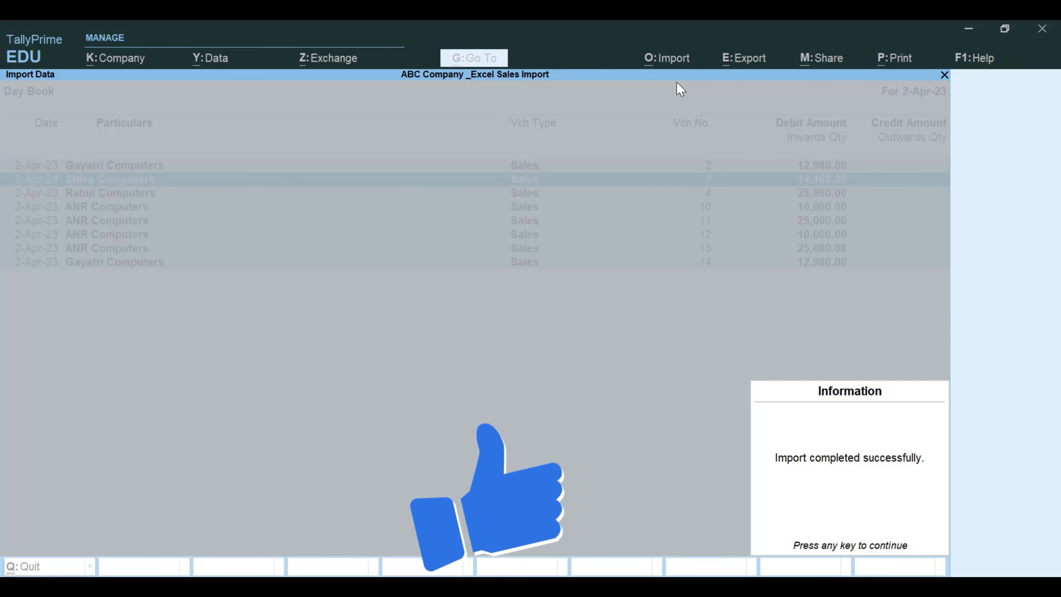
- Review the Day Book's sales voucher list for 2-Apr-23 after the import
key("Return")
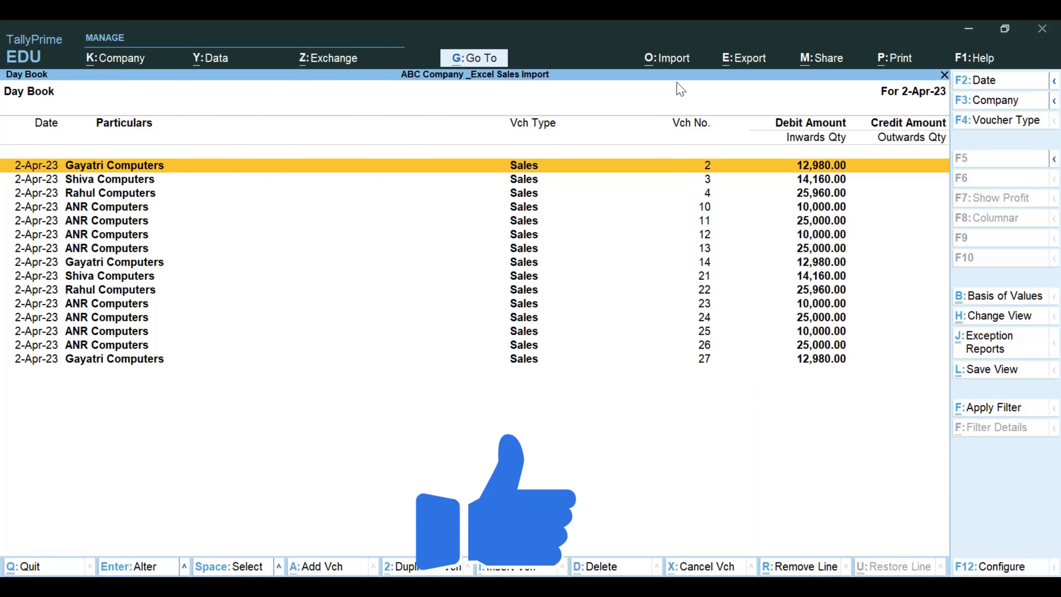
key("Down")
key("Down")
key("Down")
key("Down")
key("Down")
key("Down")
key("Down")
key("Down")
key("Down")
key("Down")
key("Down")
key("Down")
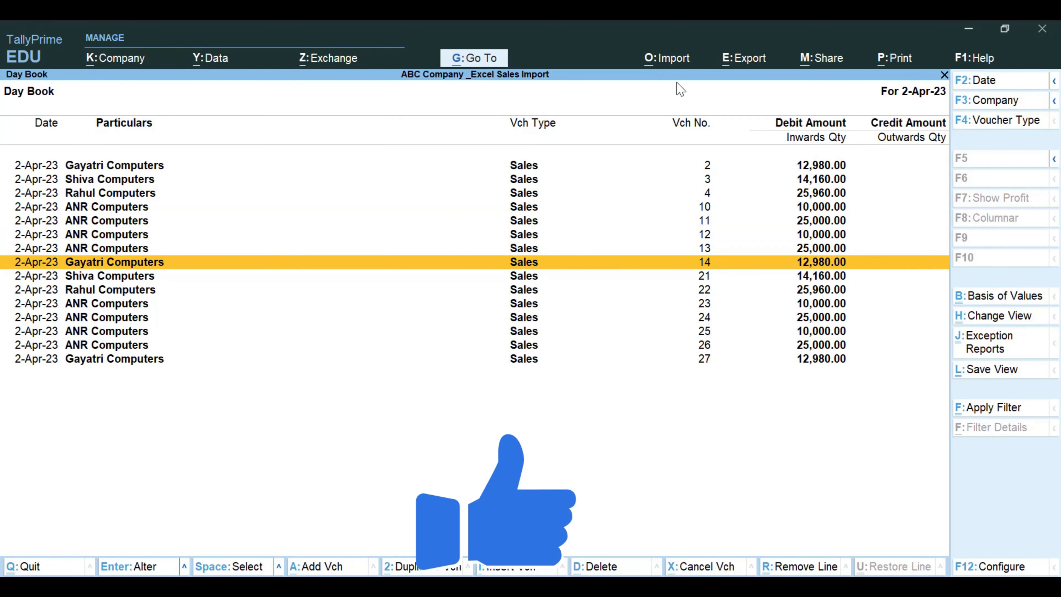
key("Down")
key("Down")
key("Up")
key("Up")
key("Up")
key("Up")
key("Up")
key("Up")
key("Up")
key("Up")
key("Up")
key("Up")
key("Up")
key("Up")
key("Up")
key("Up")
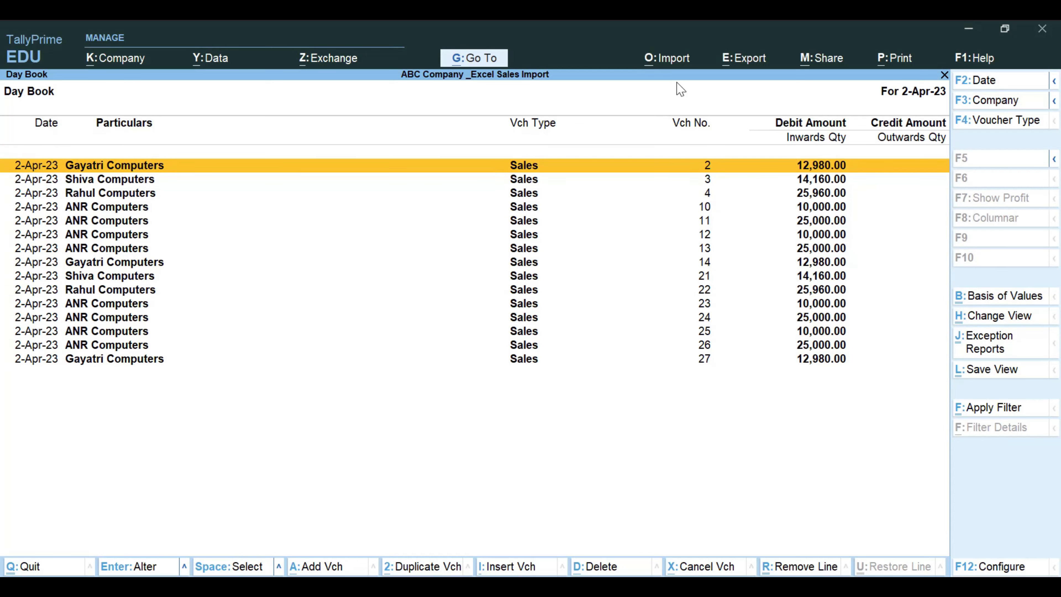
- Shut ABC Company _Excel Sales Import and select Abc Company Pvt.Ltd-(2023-24) as the open company
key("Escape")
key("Home")
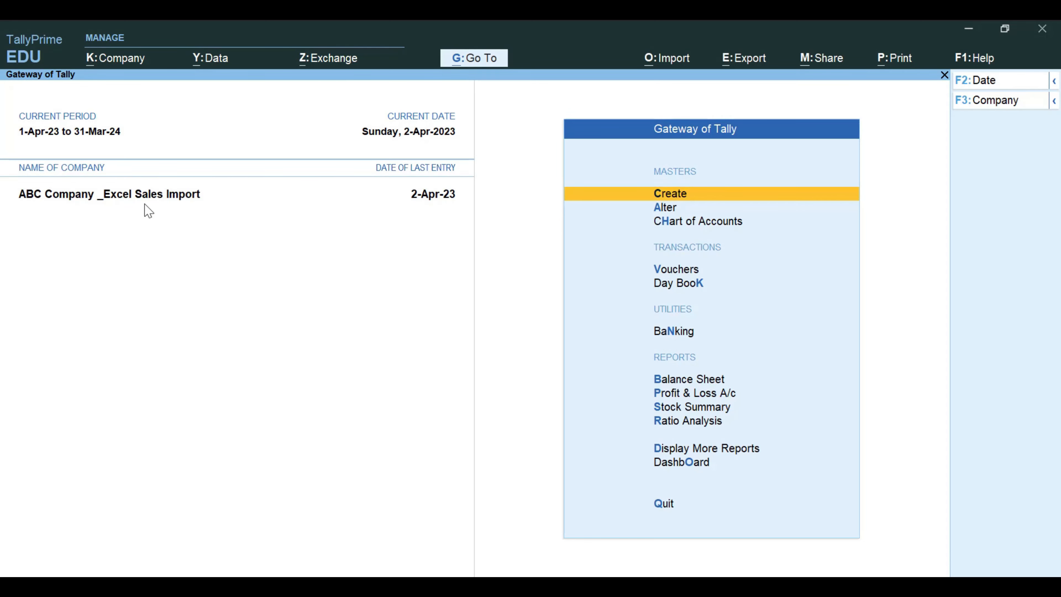
key("ctrl+F3")
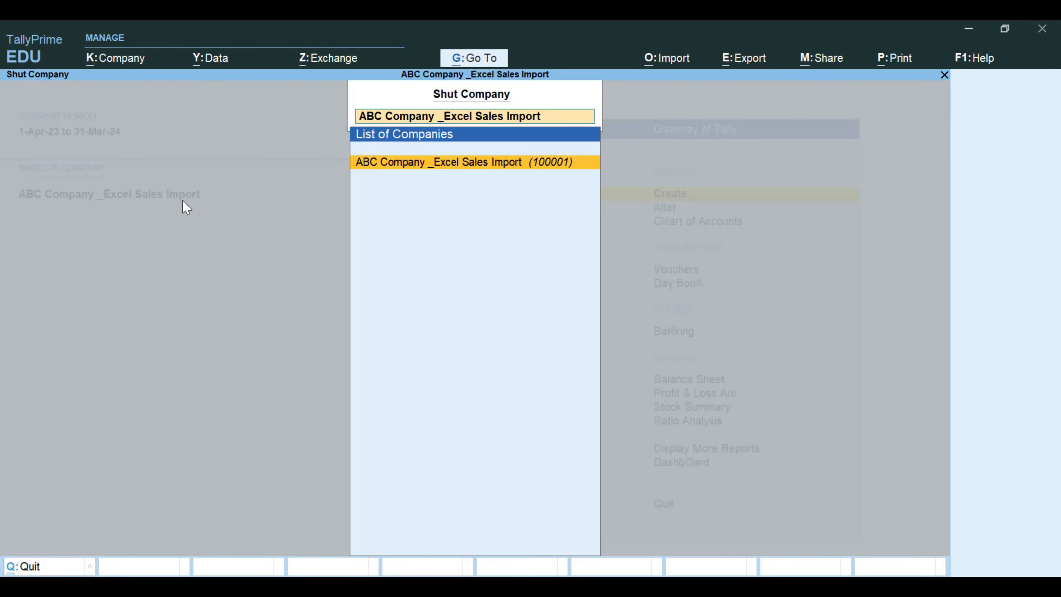
key("Return")
key("Down")
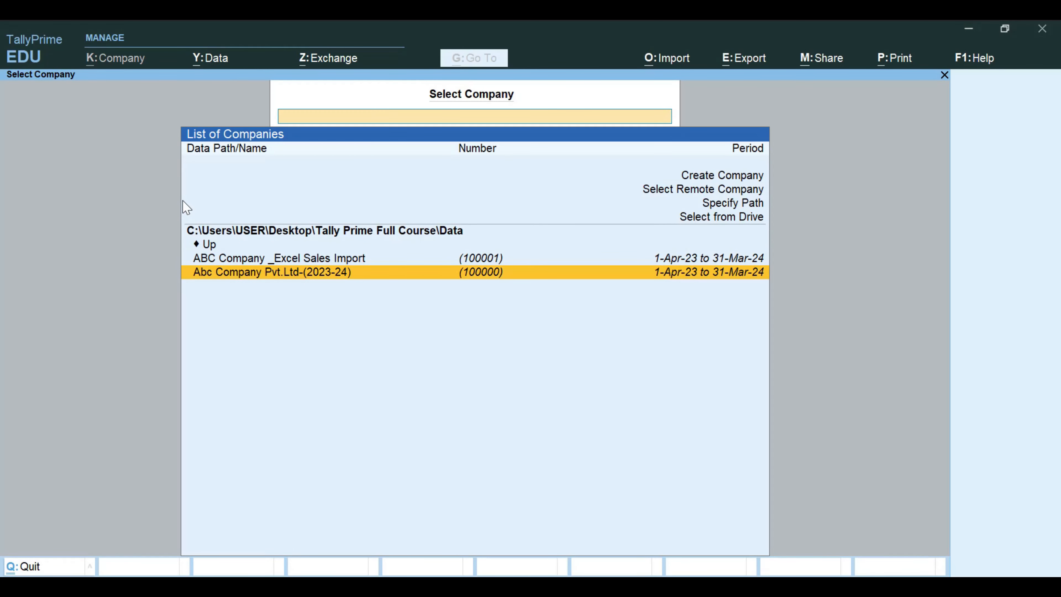
key("Return")
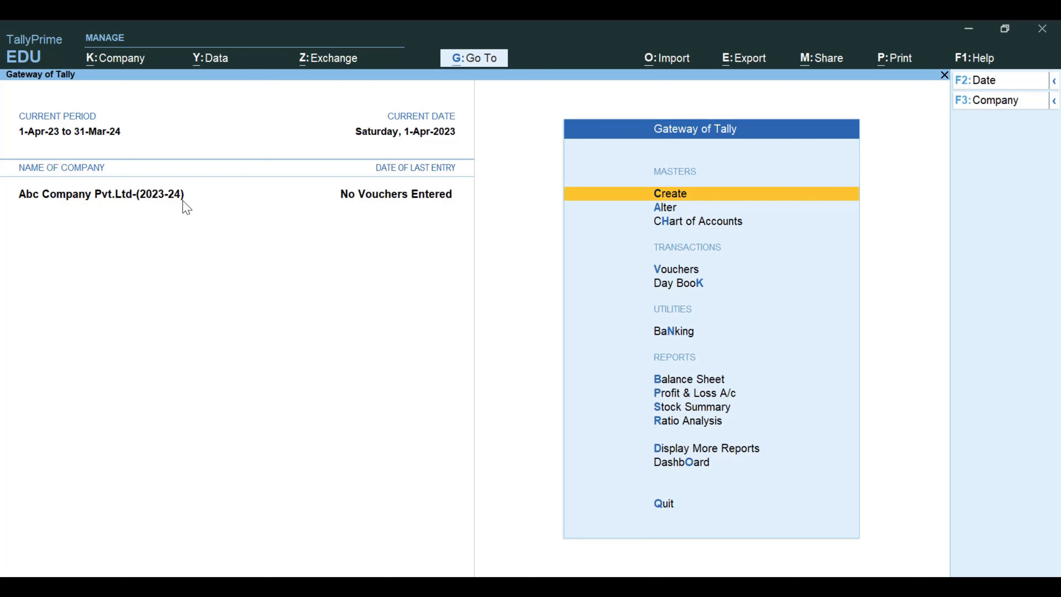
- Import transactions in XML (Data Interchange) format from DayBook.xml in C:\TallyPrime into Abc Company Pvt.Ltd-(2023-24)
left_click(672, 62)
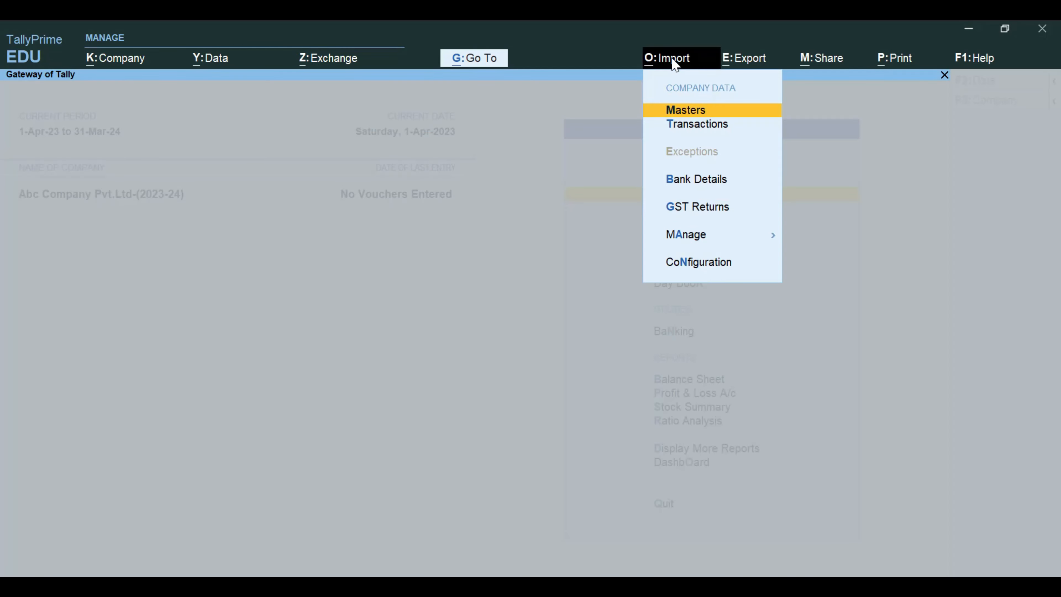
key("Down")
key("Return")
key("Return")
key("Return")
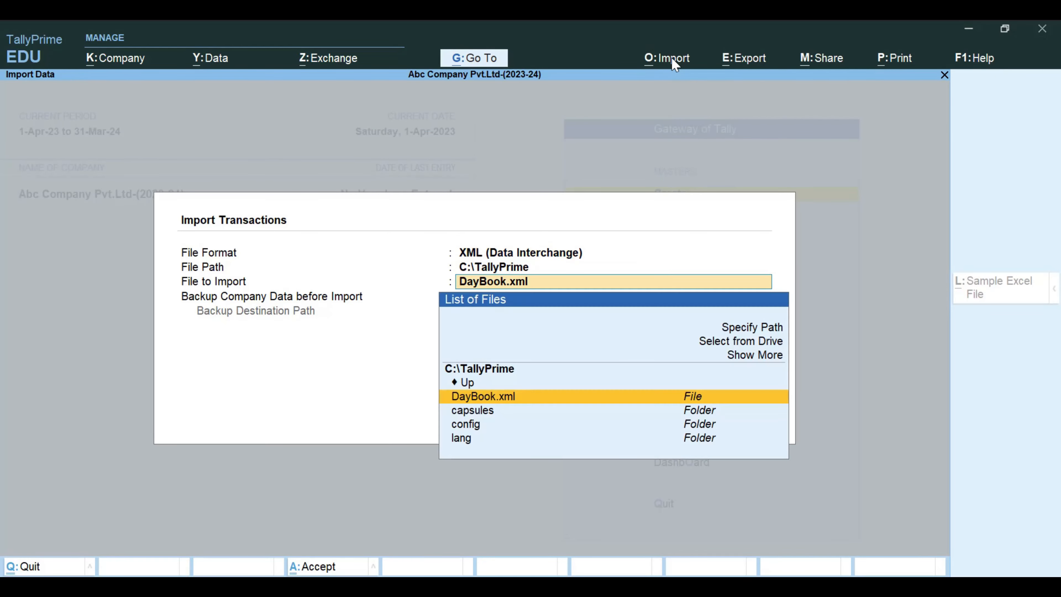
key("Return")
key("Return")
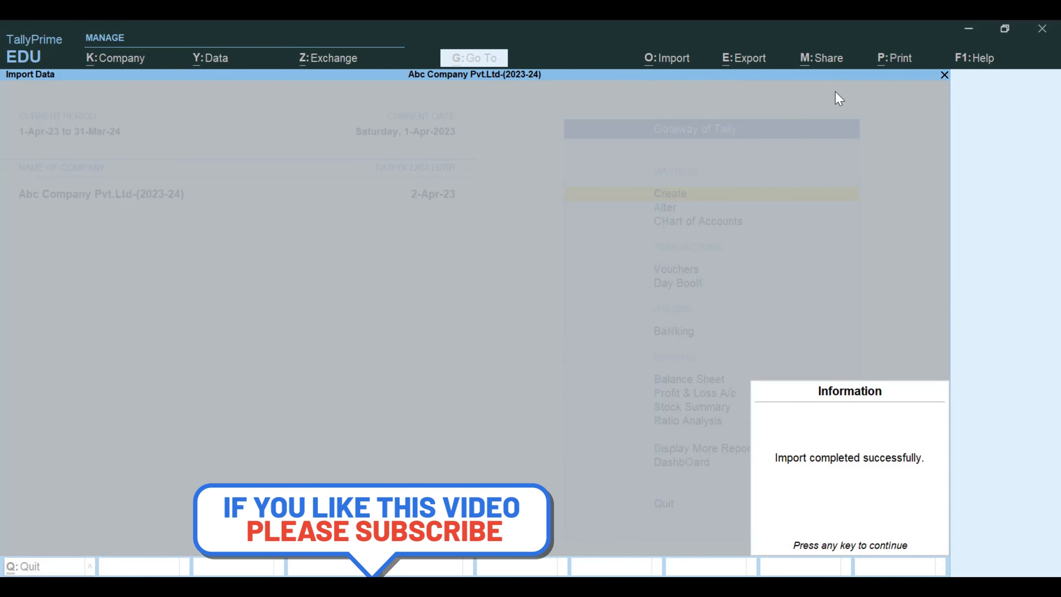
key("Return")
- Open the Day Book and set its period from 1-Apr-23 to 2-Apr-23
key("k")
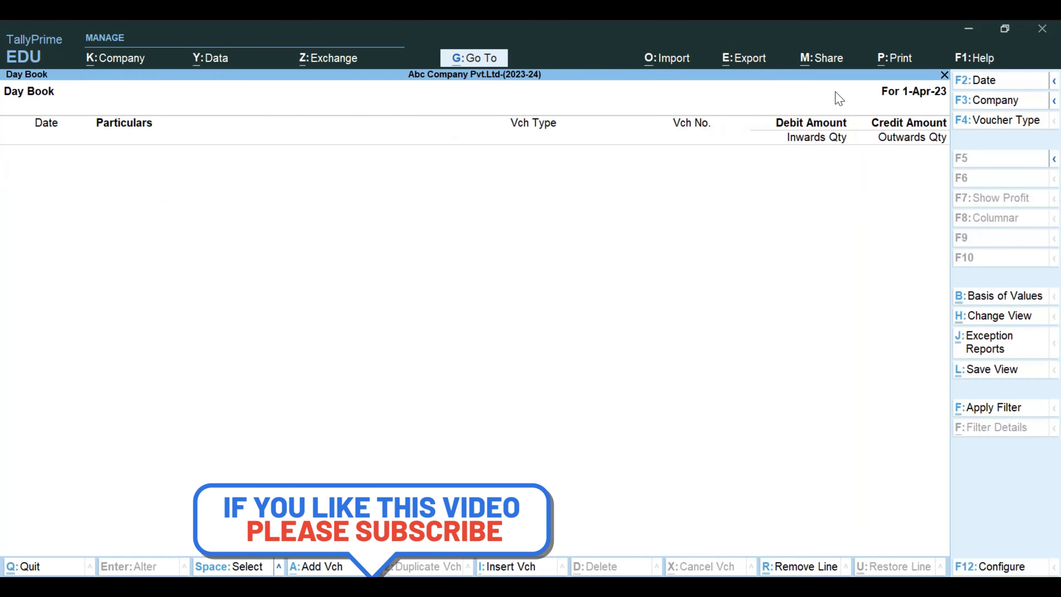
key("alt+F2")
type("1")
key("Return")
type("2")
key("Return")
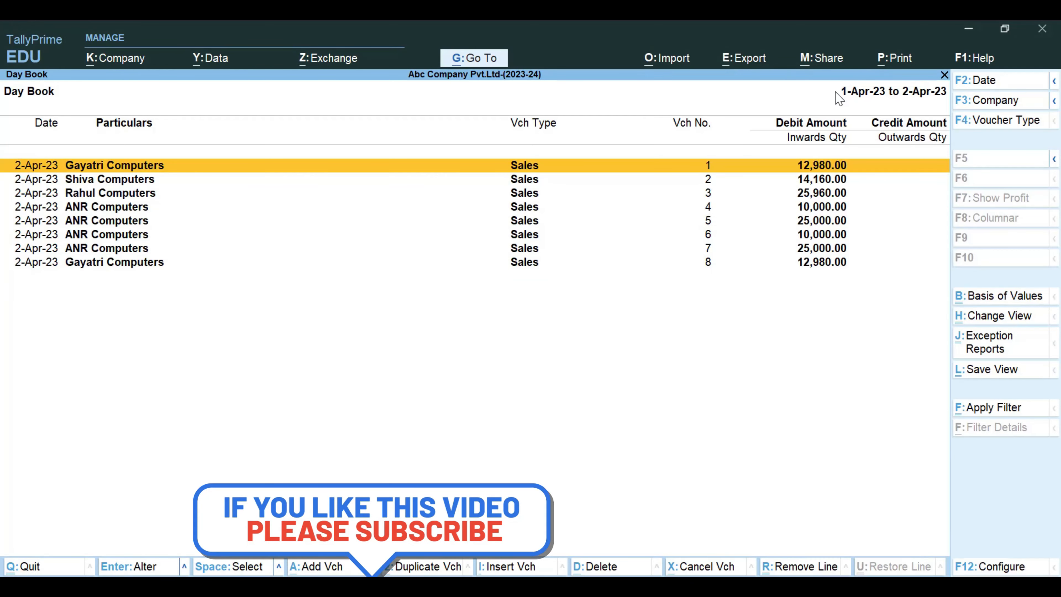
- Look through the imported sales vouchers listed in the Day Book for parties, voucher numbers and amounts
key("Down")
key("Down")
key("Down")
key("Down")
key("Down")
key("Down")
key("Down")
key("Up")
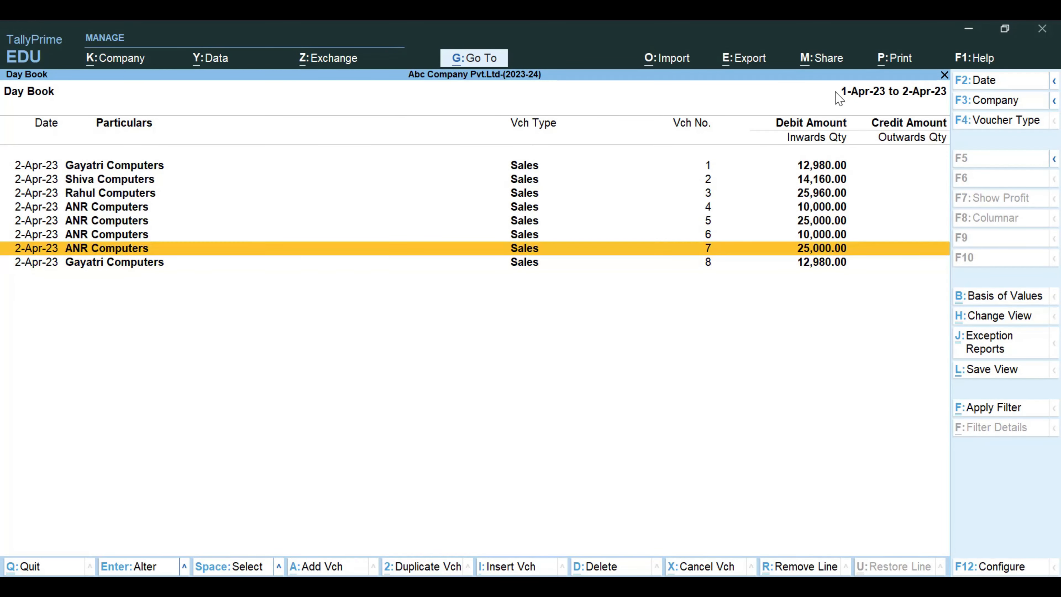
key("Home")
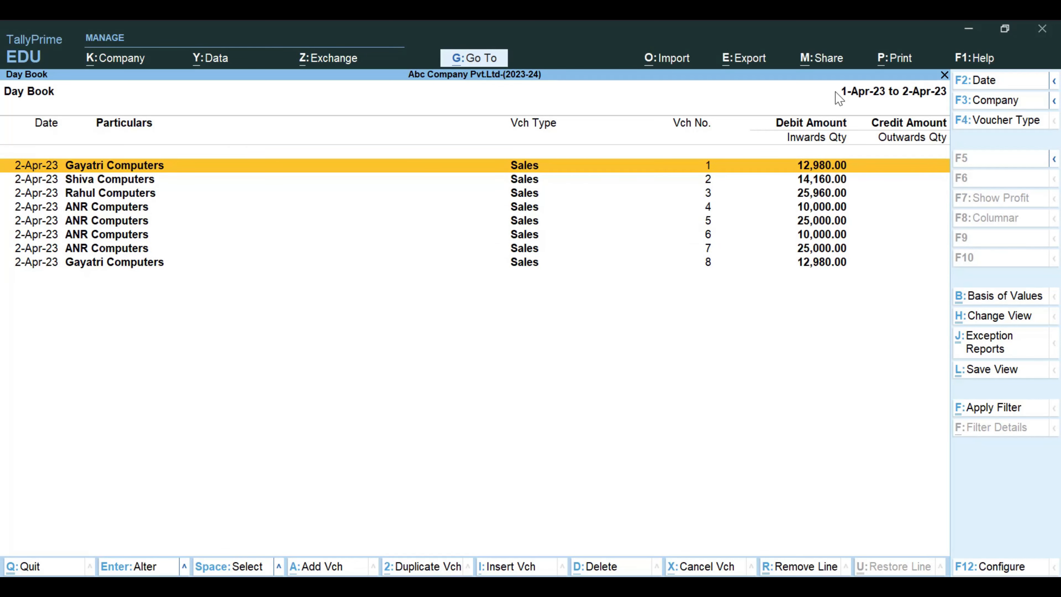
key("Escape")
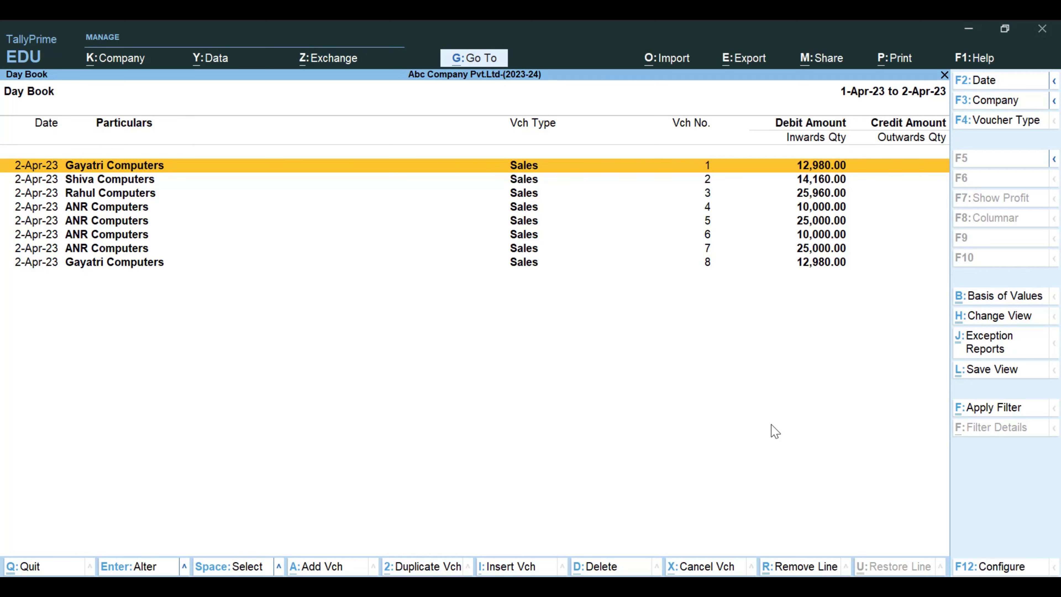
key("Down")
key("Down")
key("Down")
key("Down")
key("Down")
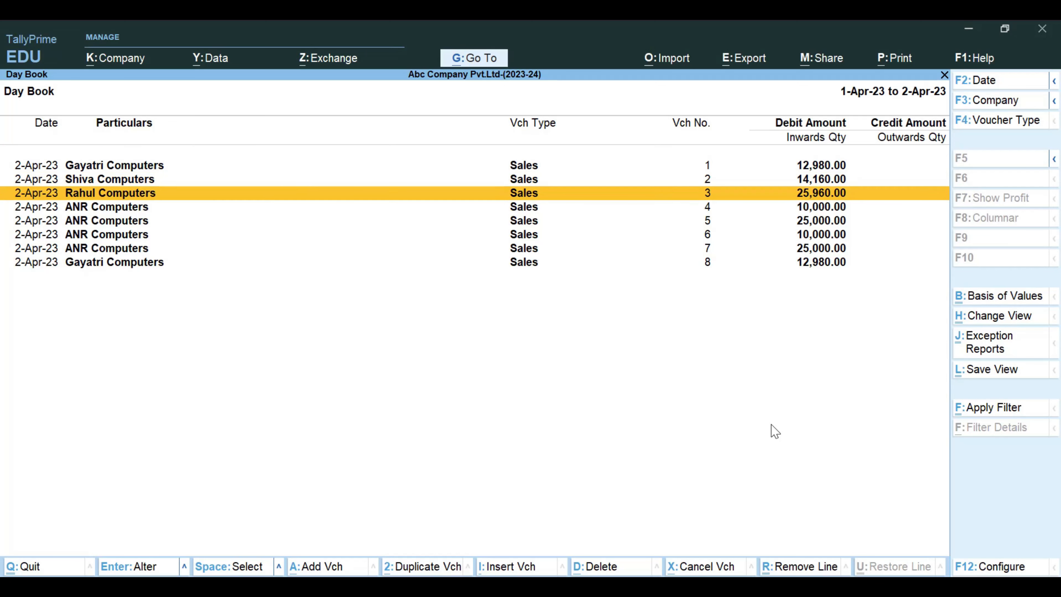
key("Up")
key("Up")
key("Up")
key("Up")
key("Up")
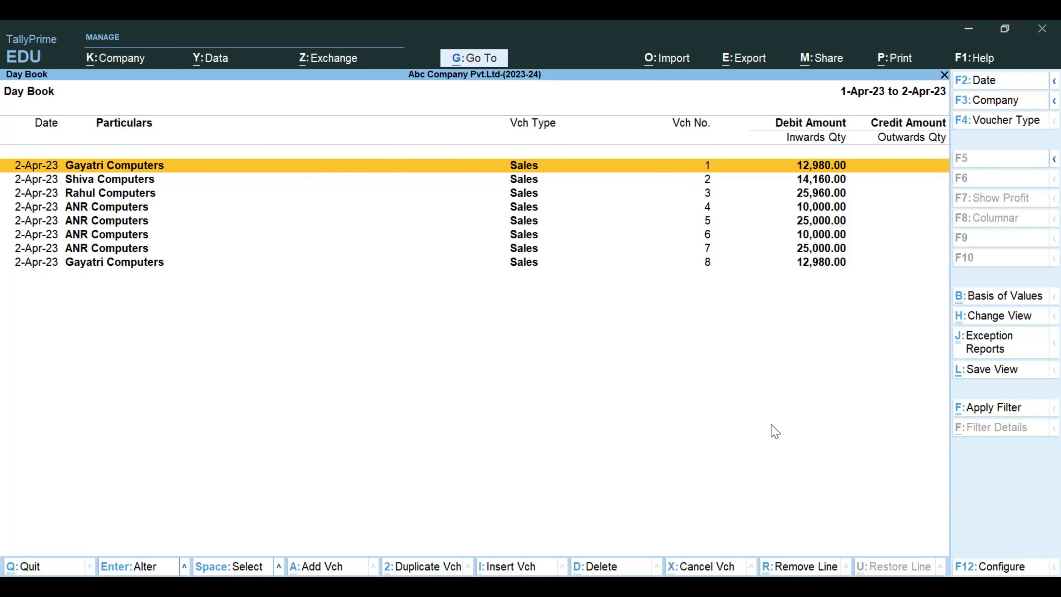
- Duplicate the Gayatri Computers sales voucher no. 1 and save the copy with all its details kept
key("alt")
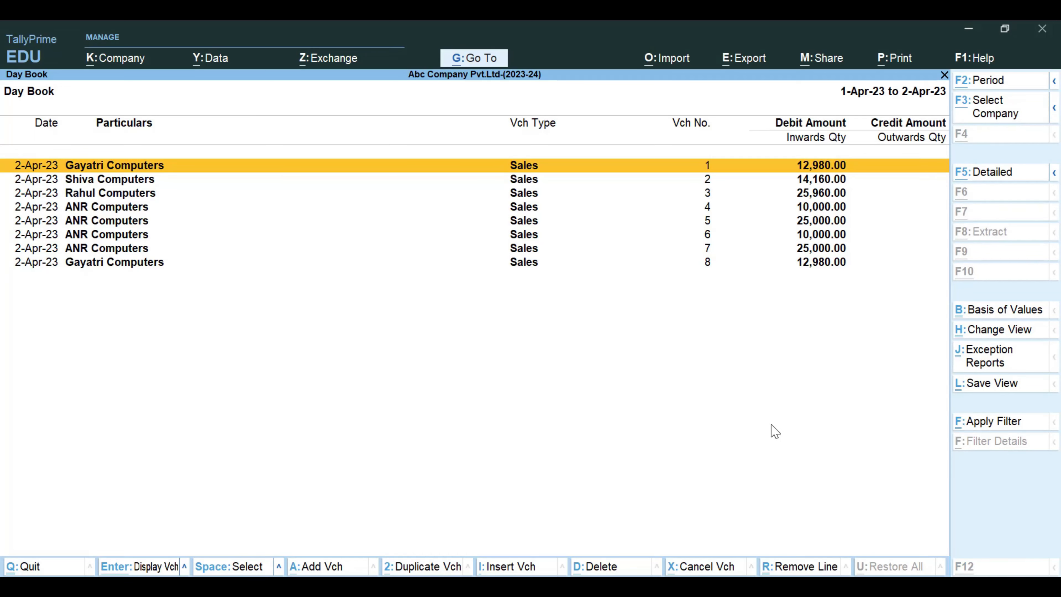
key("alt+2")
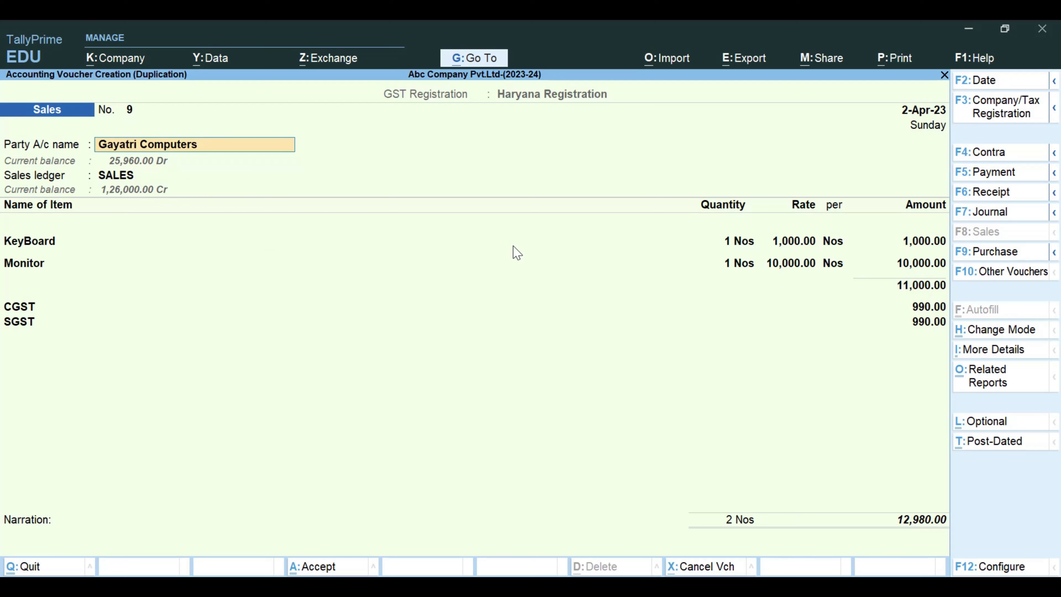
key("ctrl")
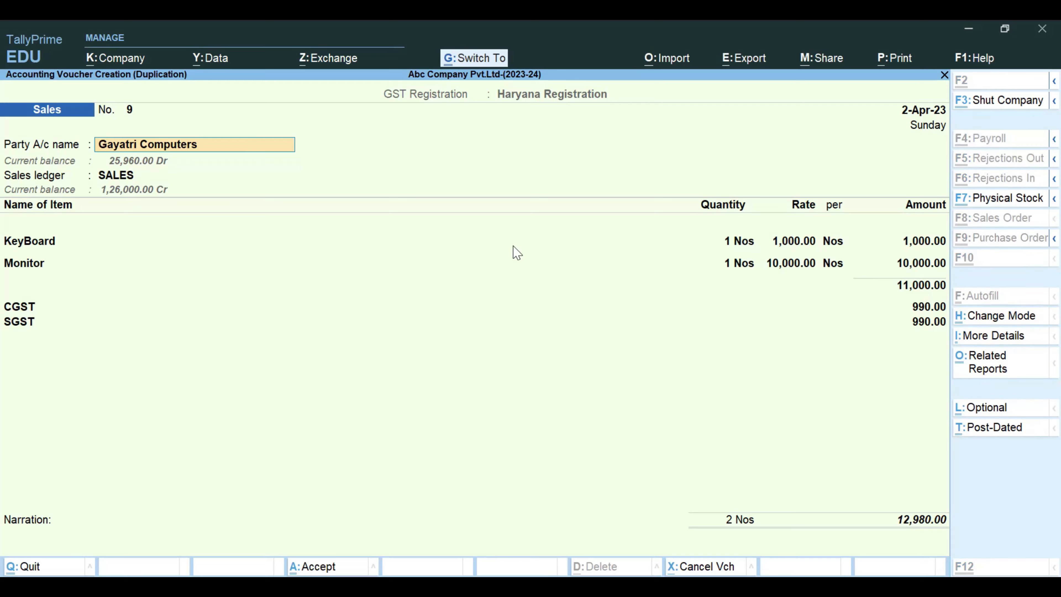
key("ctrl+a")
- Start a duplicate of the Gayatri Computers sales voucher no. 9, keeping its dispatch and party details
key("Down")
key("Down")
key("Down")
key("Down")
key("Down")
key("Down")
key("Down")
key("Down")
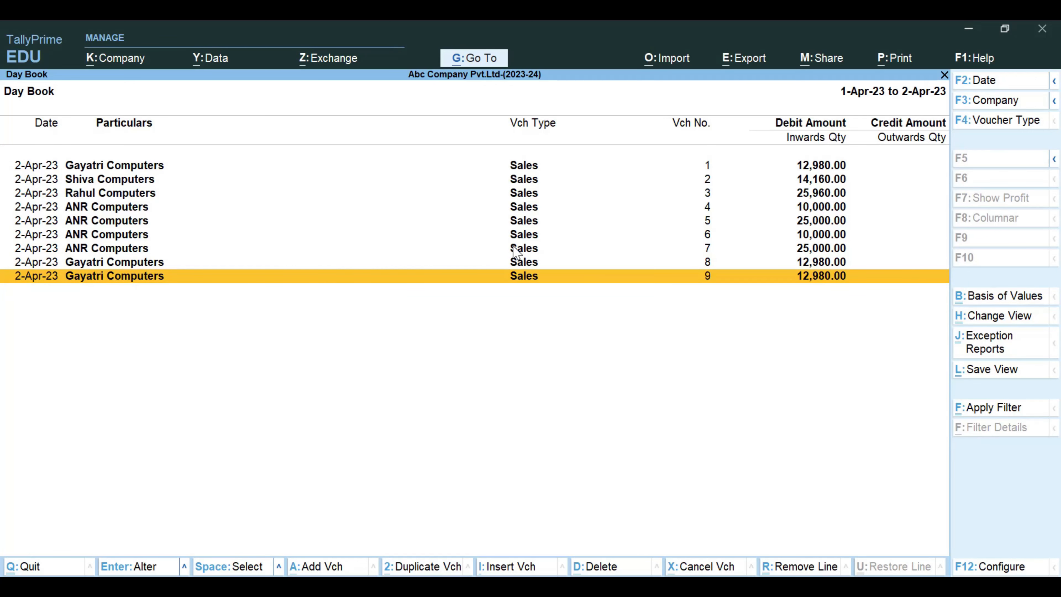
key("alt+2")
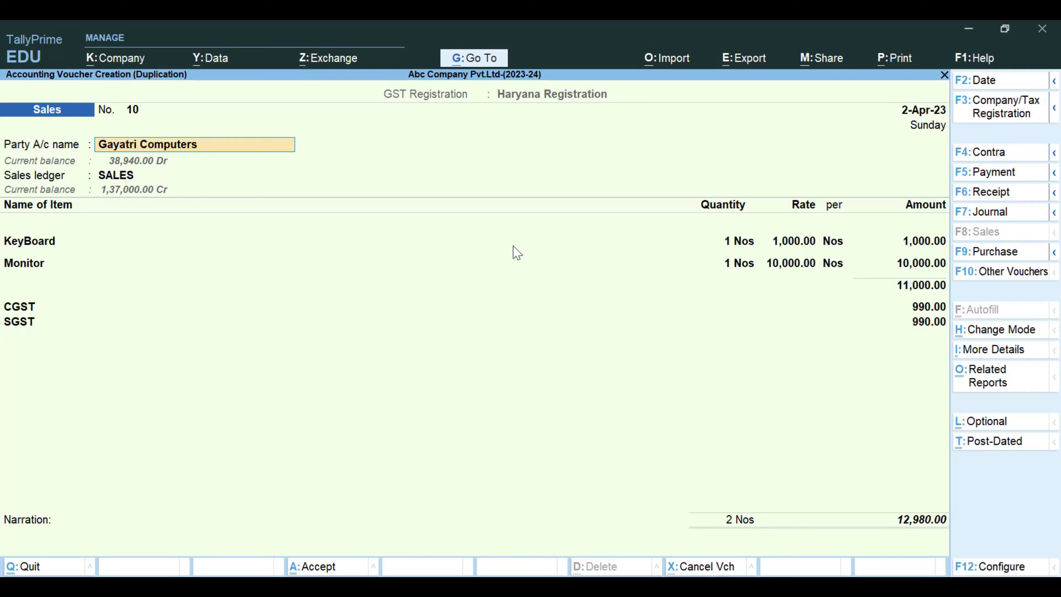
key("Return")
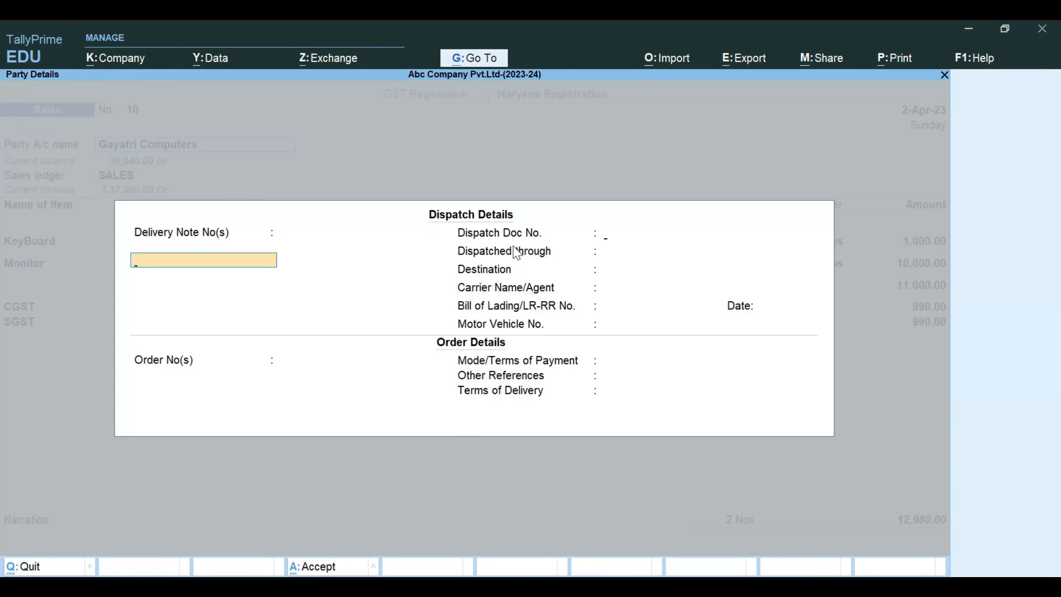
key("Return")
key("Return")
key("ctrl+a")
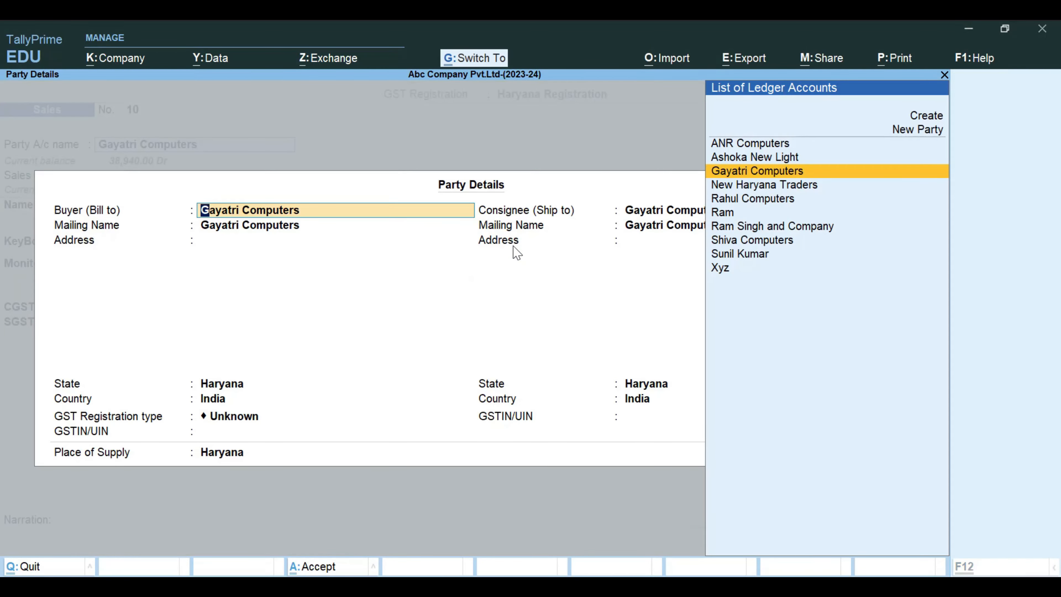
key("ctrl+a")
key("Return")
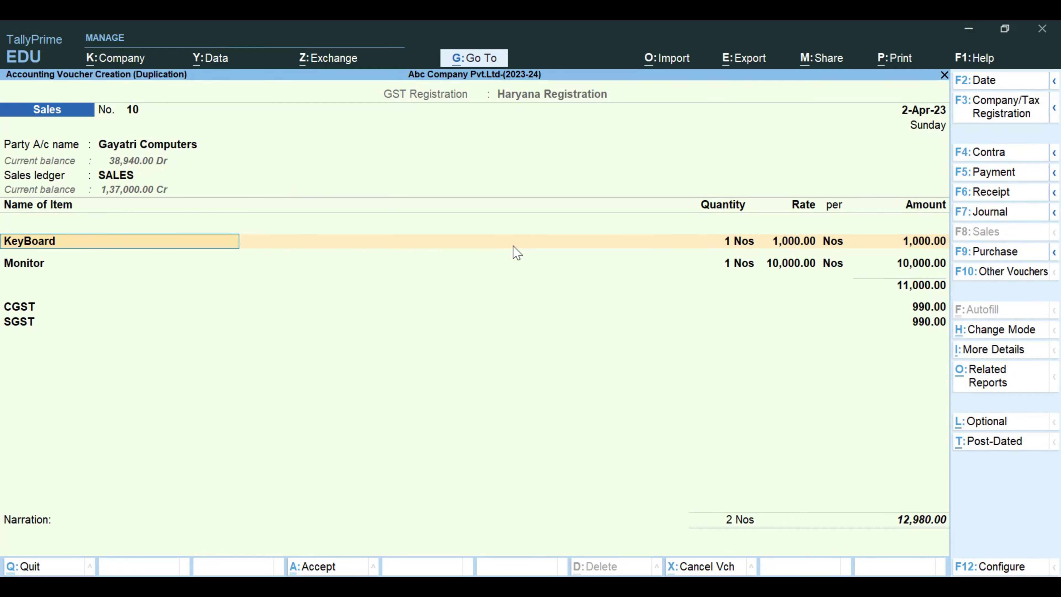
- Remove the KeyBoard item from the duplicated sales voucher, keep 1 Nos of Monitor, and save the voucher
key("BackSpace")
key("Return")
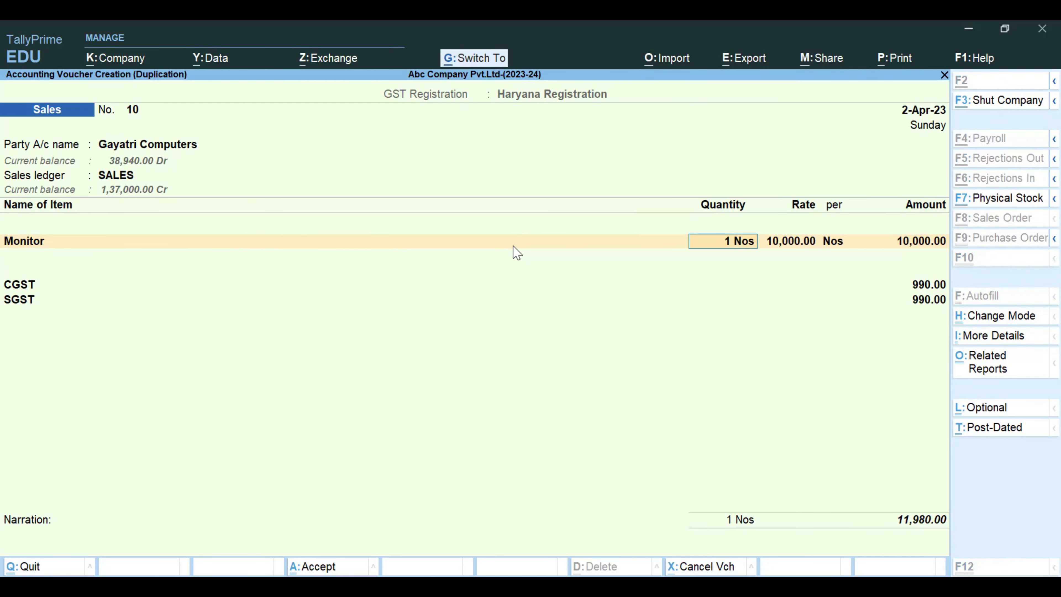
key("ctrl+a")
- Open the Gayatri Computers sales voucher no. 10 to check its item lines, and close it without altering it
key("Down")
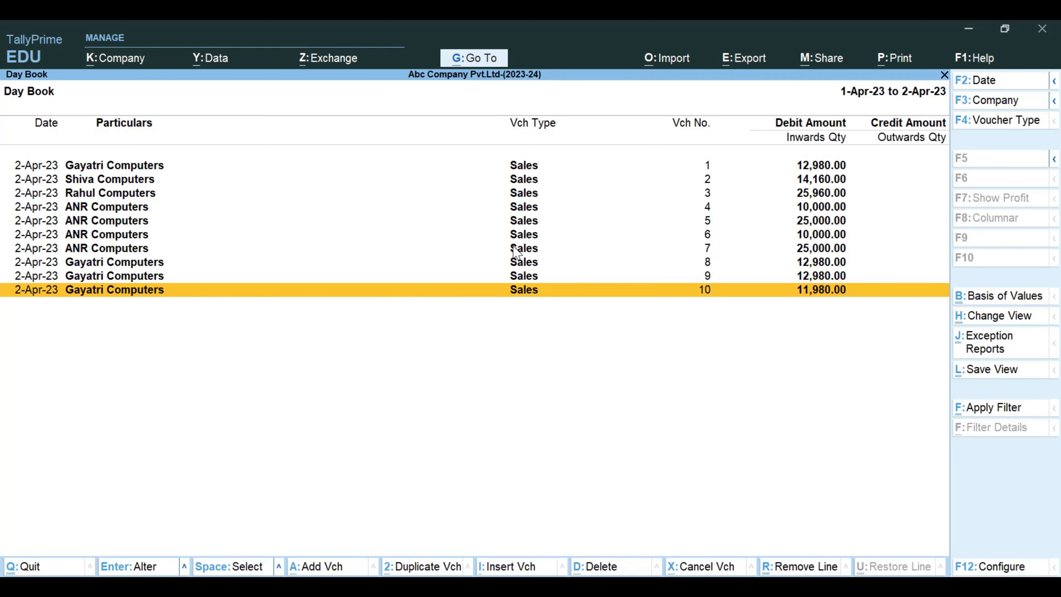
key("Up")
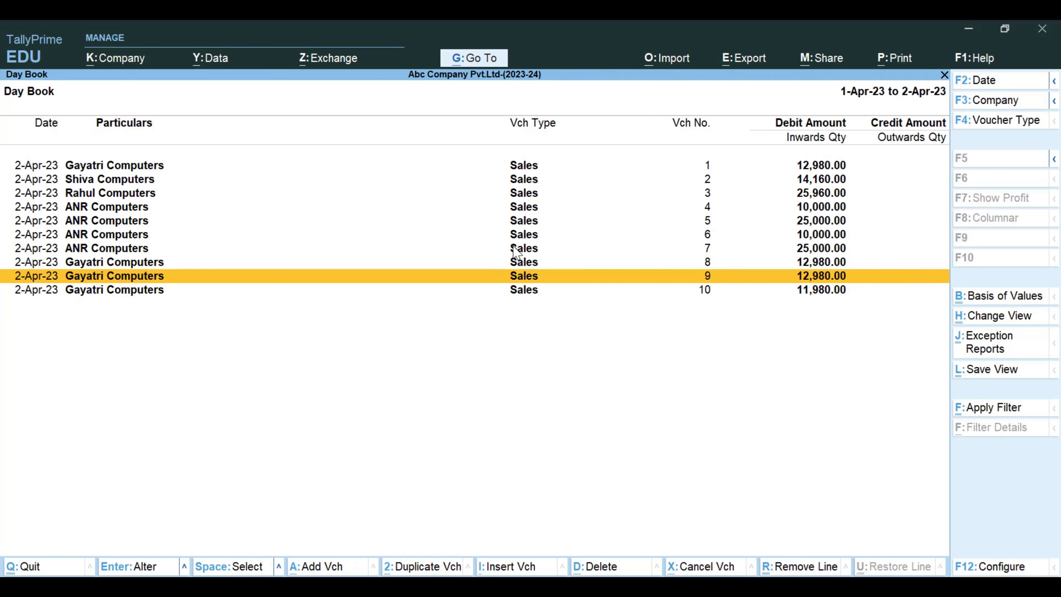
key("Down")
key("Return")
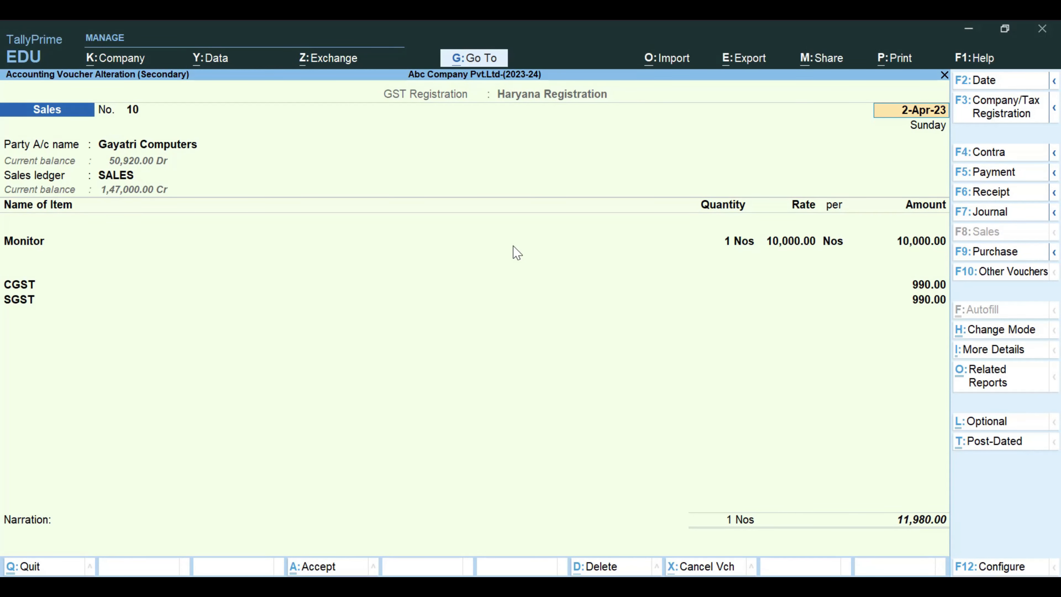
key("BackSpace")
key("Escape")
key("Return")
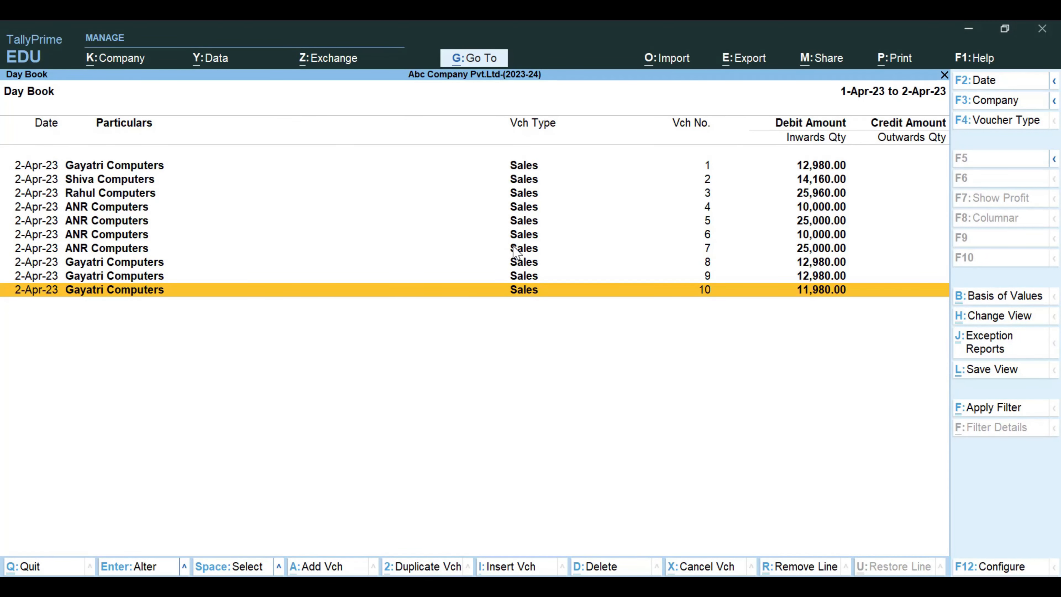
- Reopen the Day Book from Display More Reports to view it, and return to the Gateway of Tally
key("Escape")
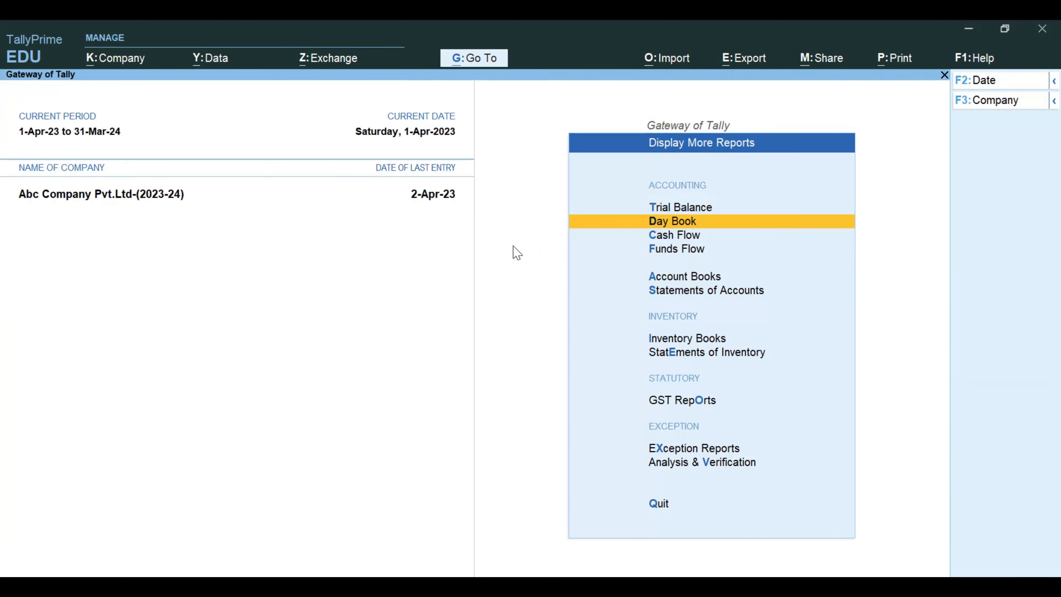
key("Escape")
key("d")
key("d")
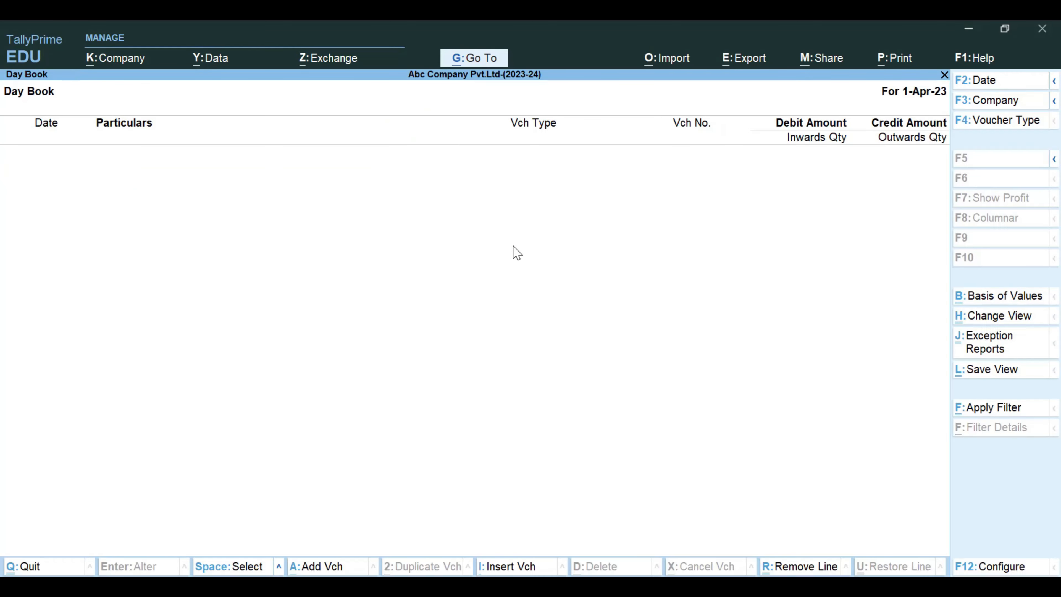
key("Escape")
key("Escape")
key("Escape")
key("Escape")
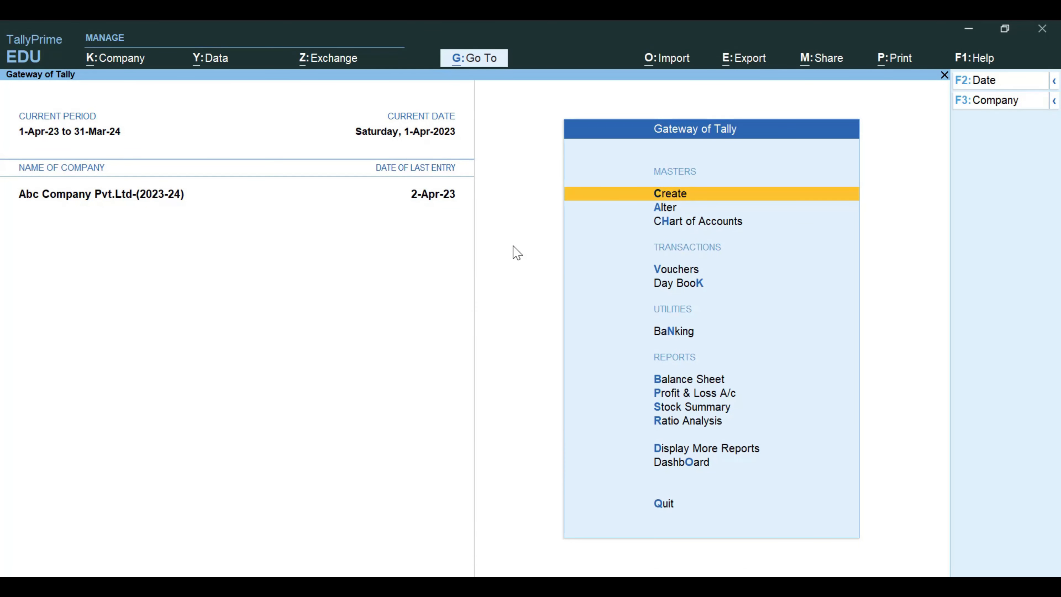
- Open ABC Company _Excel Sales Import alongside Abc Company Pvt.Ltd-(2023-24)
key("alt+F1")
key("n")
key("F3")
key("Down")
key("Return")
key("alt")
key("alt+F3")
key("Down")
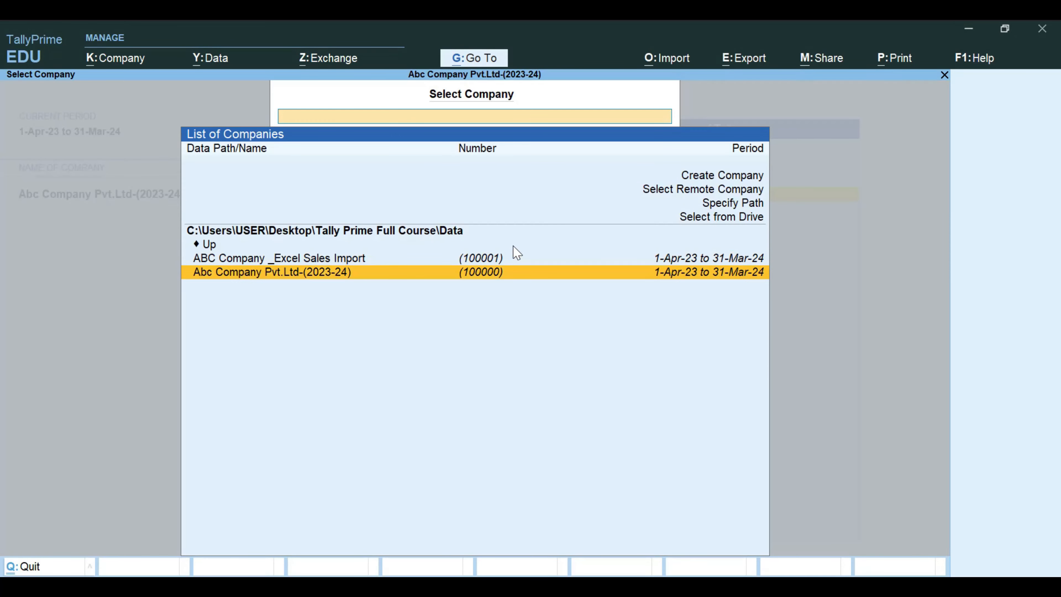
key("Return")
key("alt+F3")
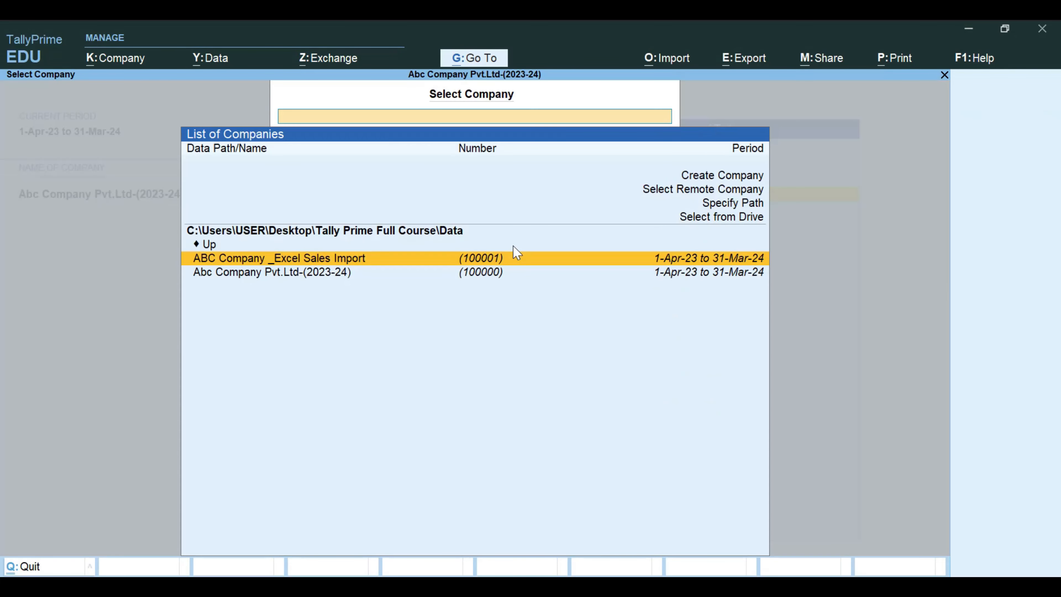
key("Return")
type("a")
key("Return")
key("Return")
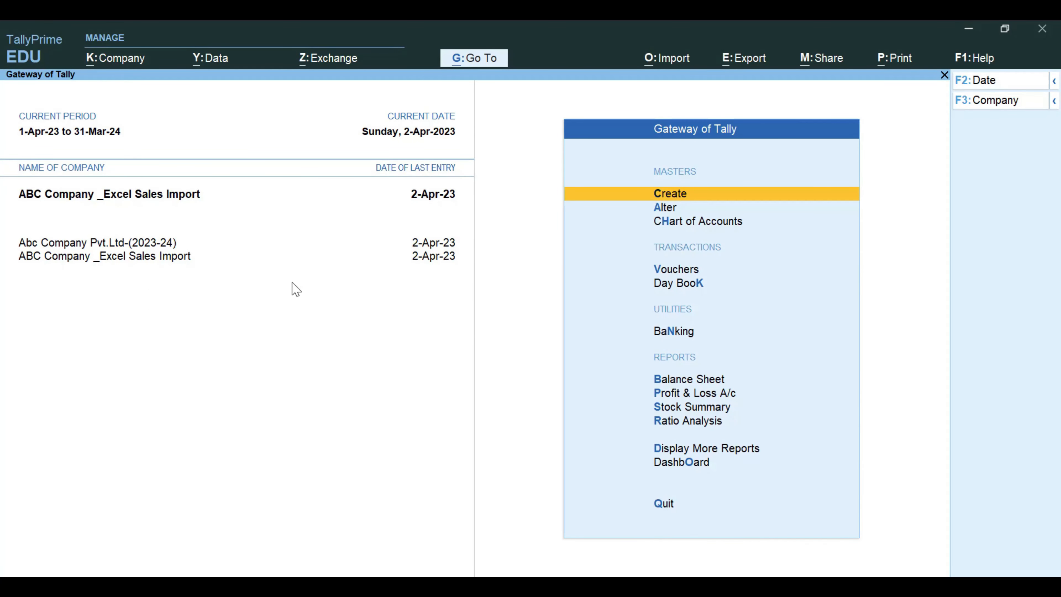
- Switch to Abc Company Pvt.Ltd-(2023-24) and review its Day Book vouchers for 1-Apr-23 to 2-Apr-23
left_click(166, 244)
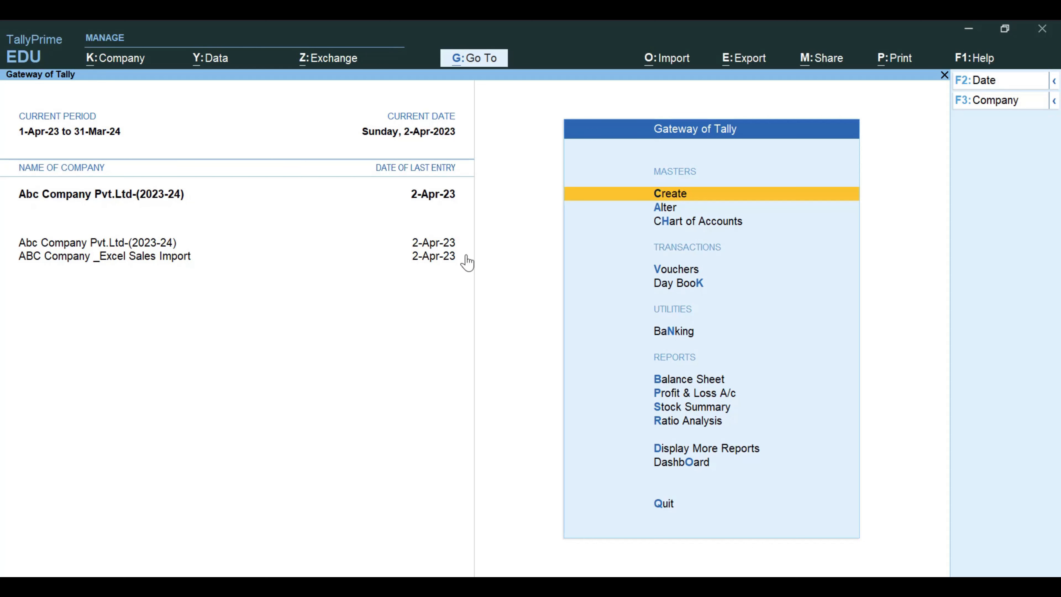
key("d")
key("d")
key("alt+F2")
type("1")
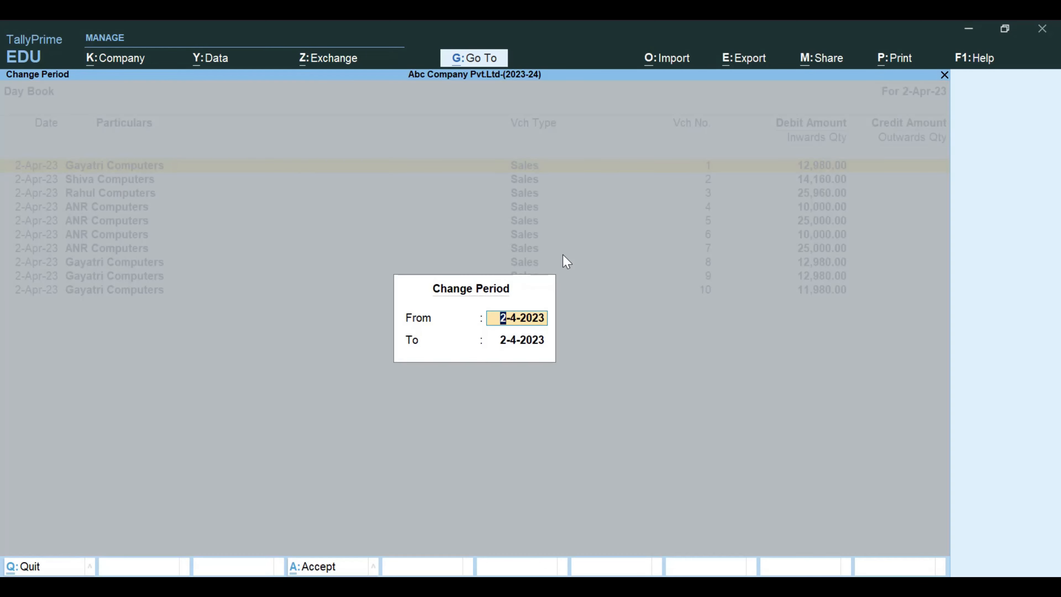
key("Return")
key("Return")
key("Down")
key("Down")
key("Down")
key("Down")
key("Down")
key("Down")
key("Down")
key("Down")
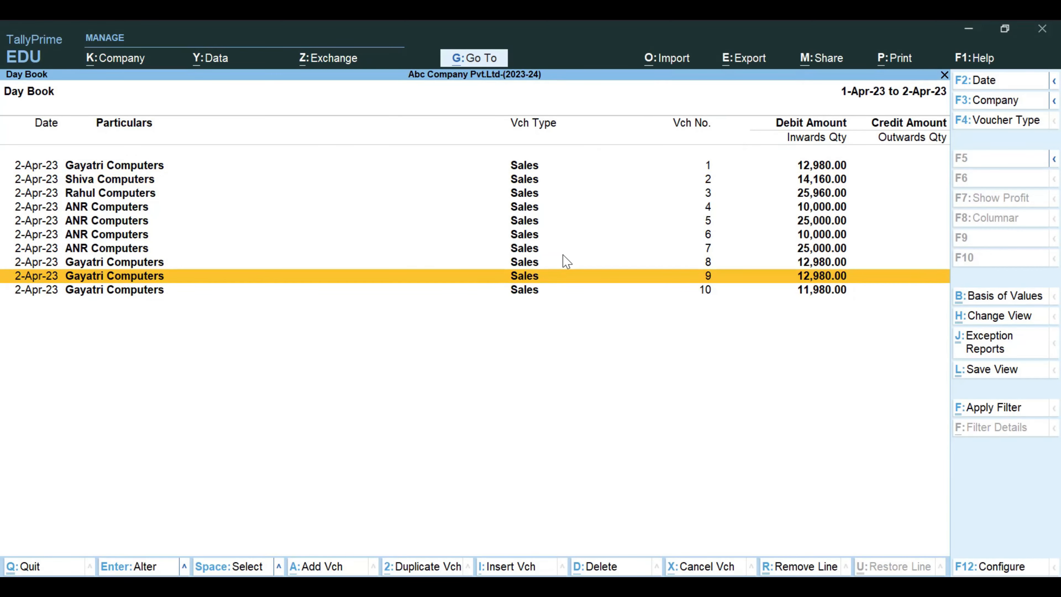
key("Escape")
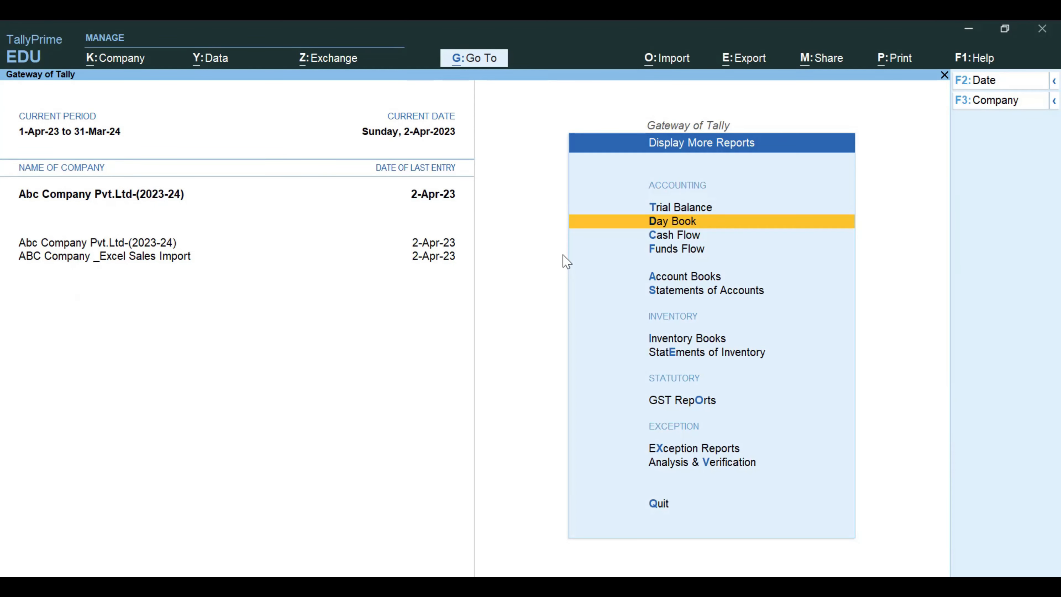
- Switch to ABC Company _Excel Sales Import and show its Day Book for 1-Apr-23 to 2-Apr-23
left_click(158, 262)
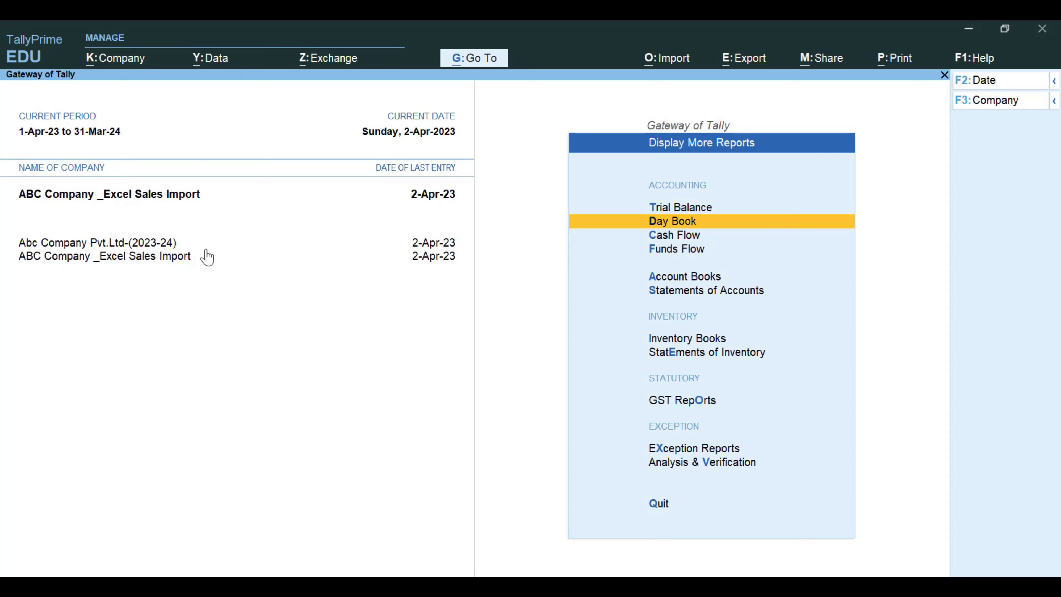
key("Return")
key("alt+F2")
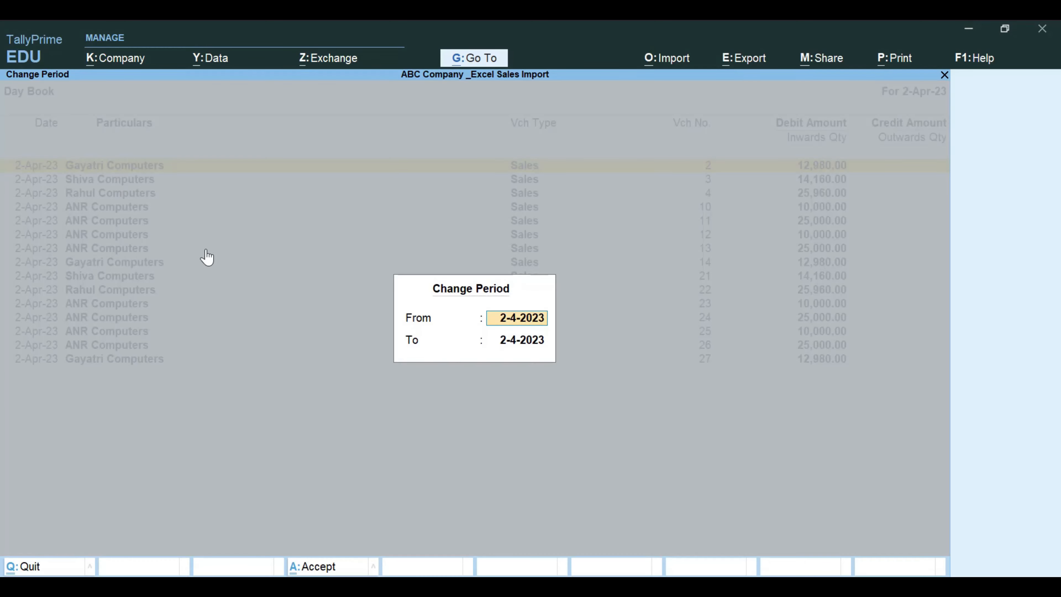
type("1")
key("Return")
key("Return")
- Delete all the listed vouchers from the ABC Company _Excel Sales Import Day Book and return to the Gateway of Tally
key("ctrl+space")
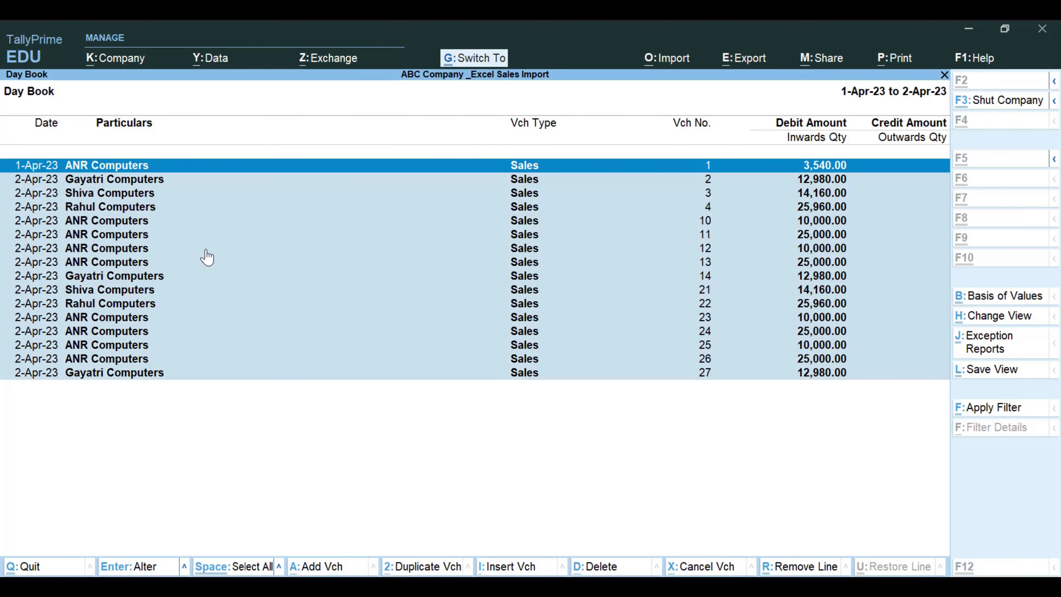
key("alt+d")
key("y")
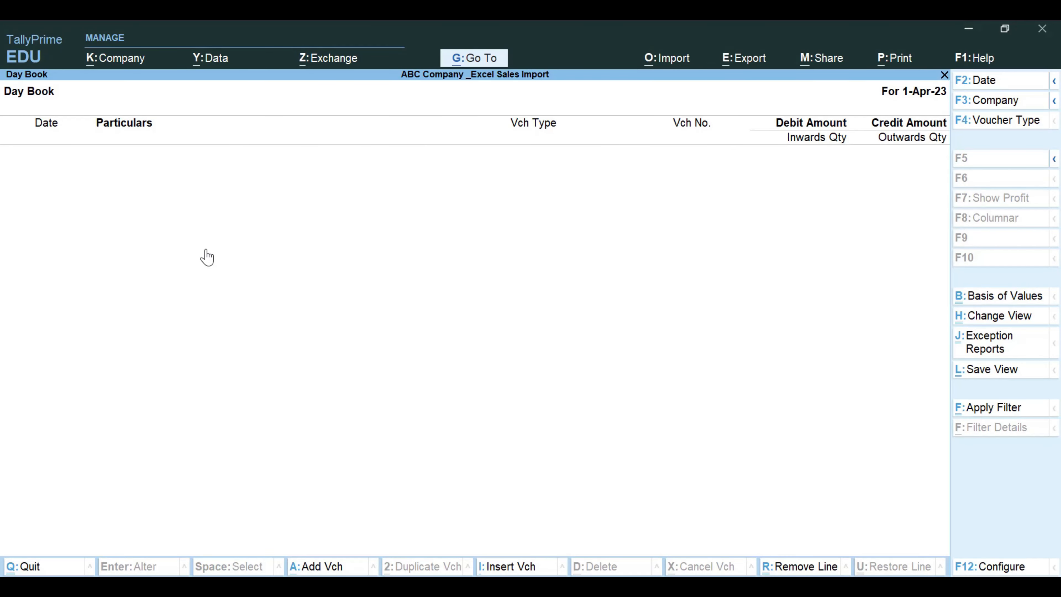
key("Escape")
key("Escape")
key("n")
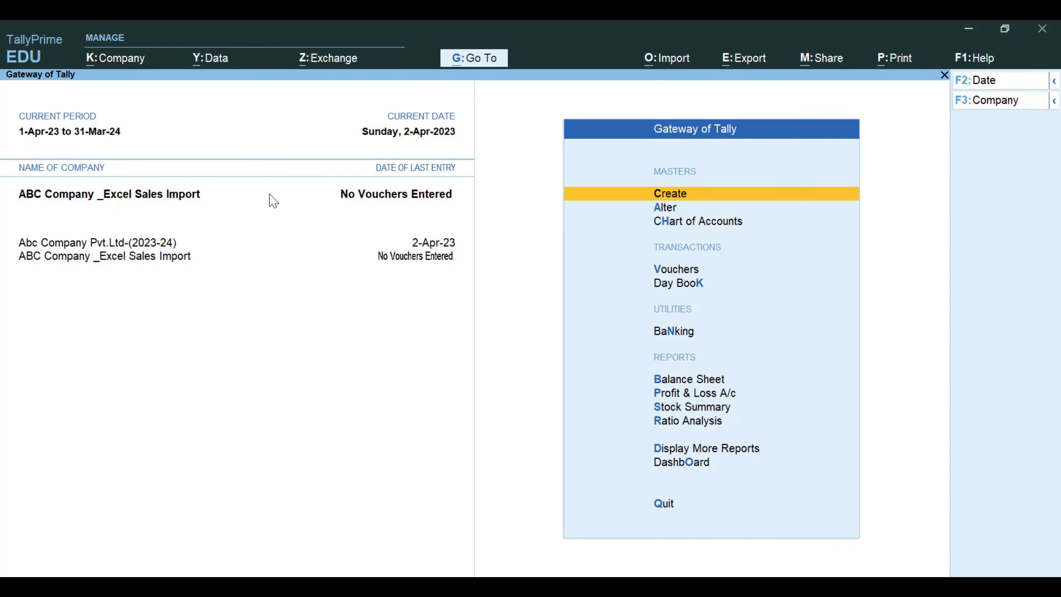
- In Abc Company Pvt.Ltd-(2023-24), start duplicating a Gayatri Computers sales voucher with KeyBoard and Monitor from the Day Book
left_click(98, 245)
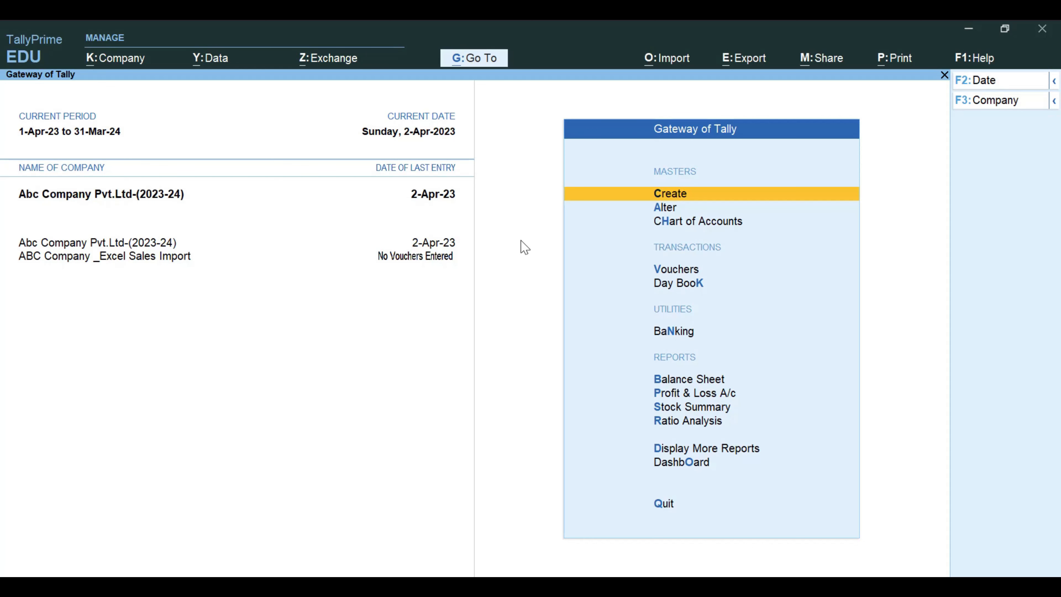
key("k")
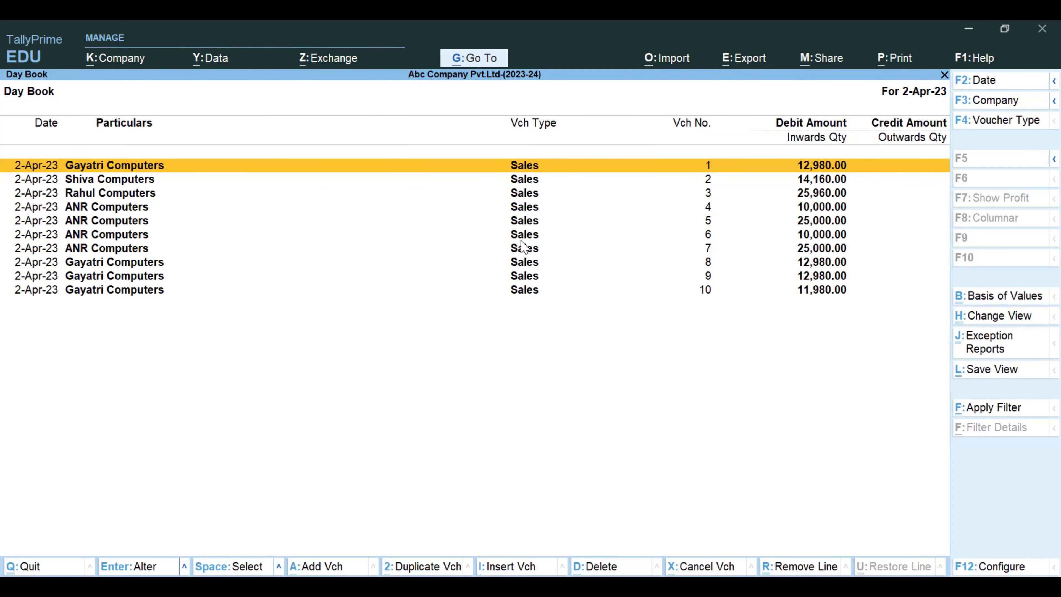
key("Down")
key("Down")
key("alt+2")
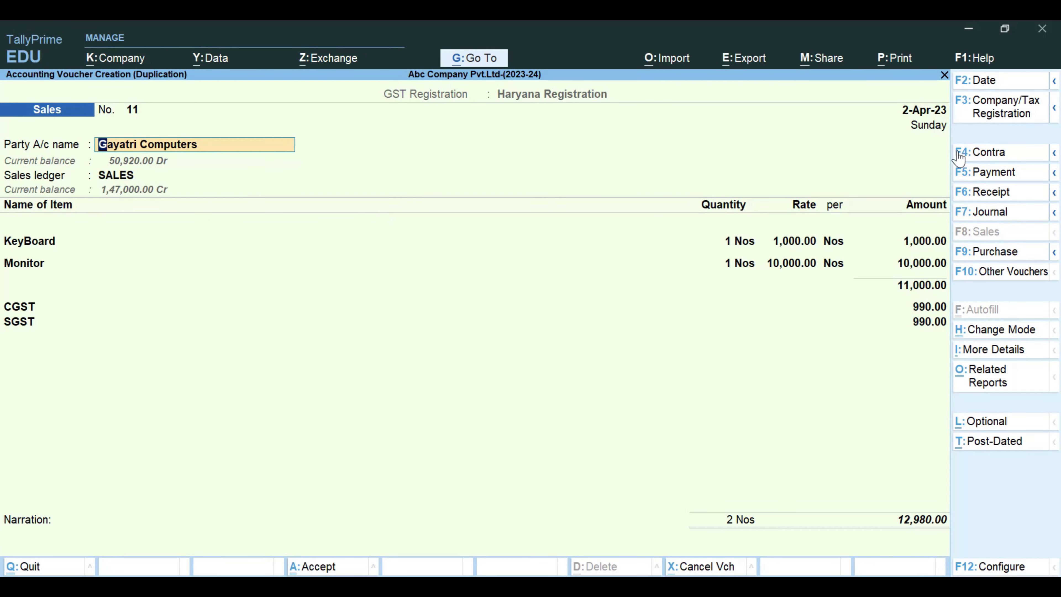
- Set ABC Company _Excel Sales Import as the company for the duplicated sales voucher
key("ctrl")
left_click(1054, 109)
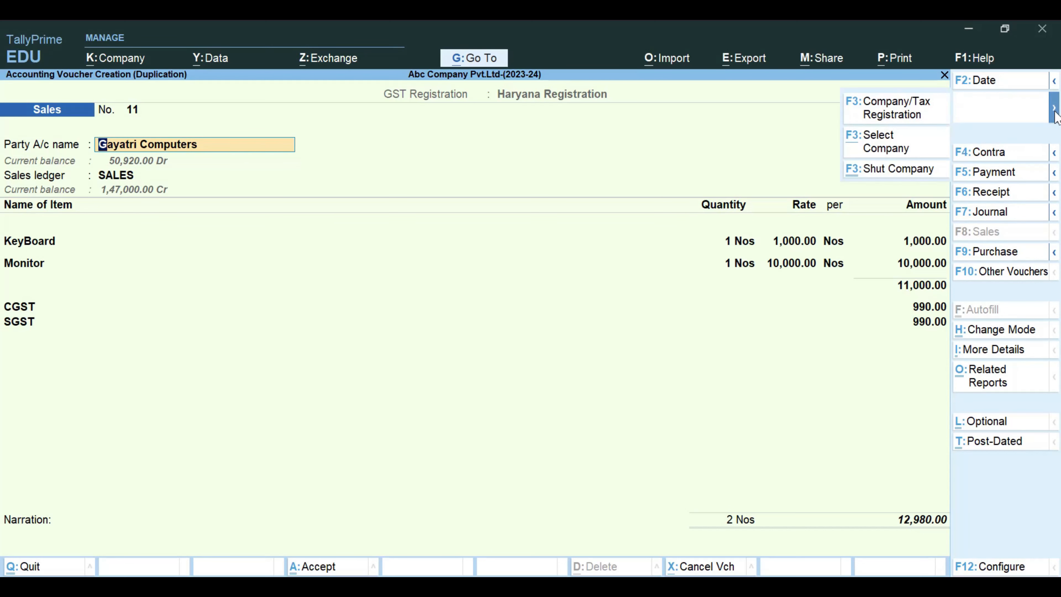
left_click(1053, 110)
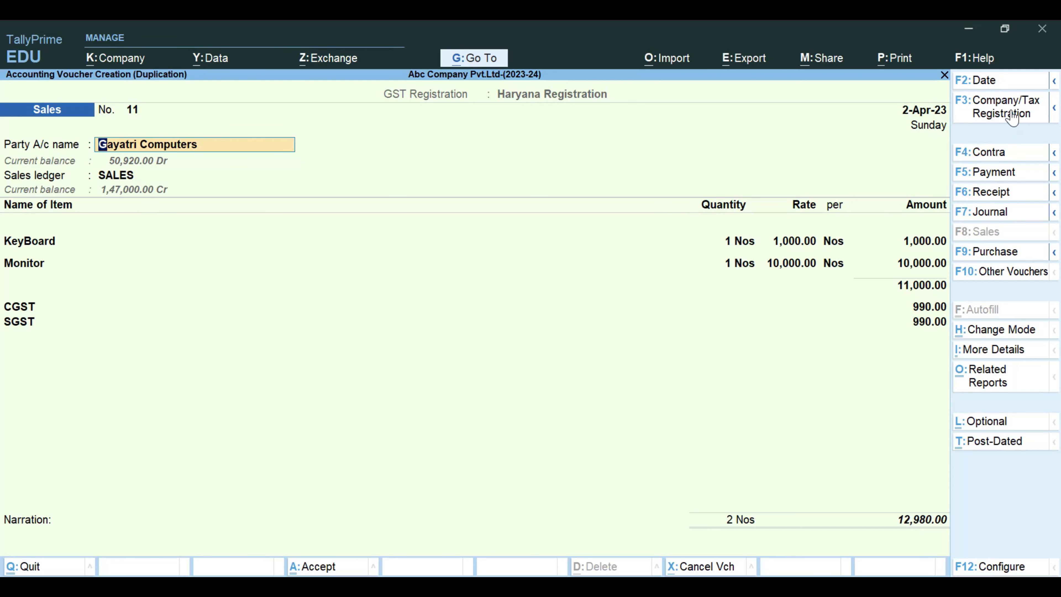
left_click(1055, 112)
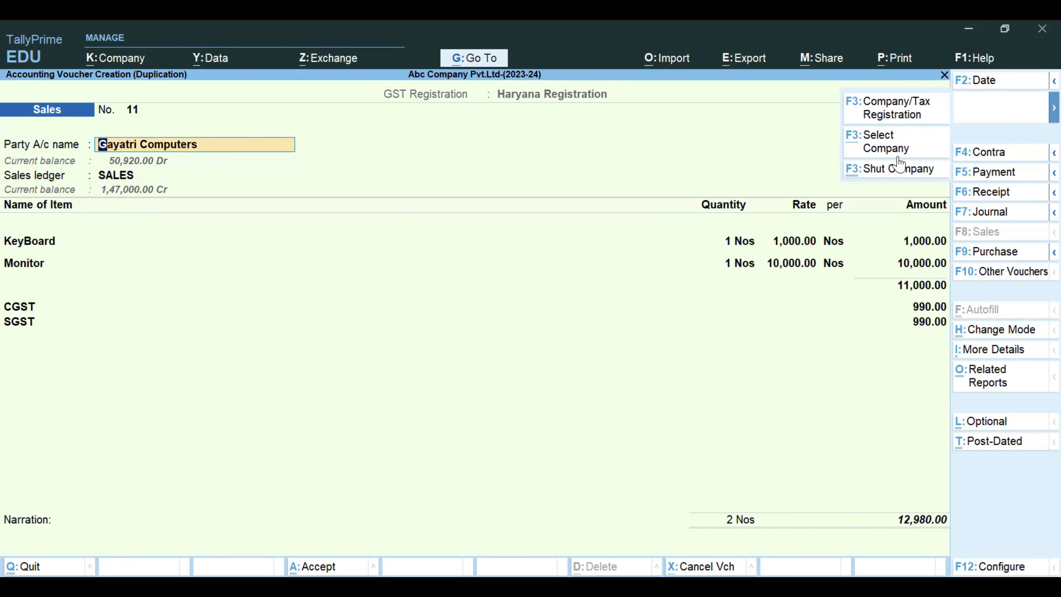
left_click(891, 147)
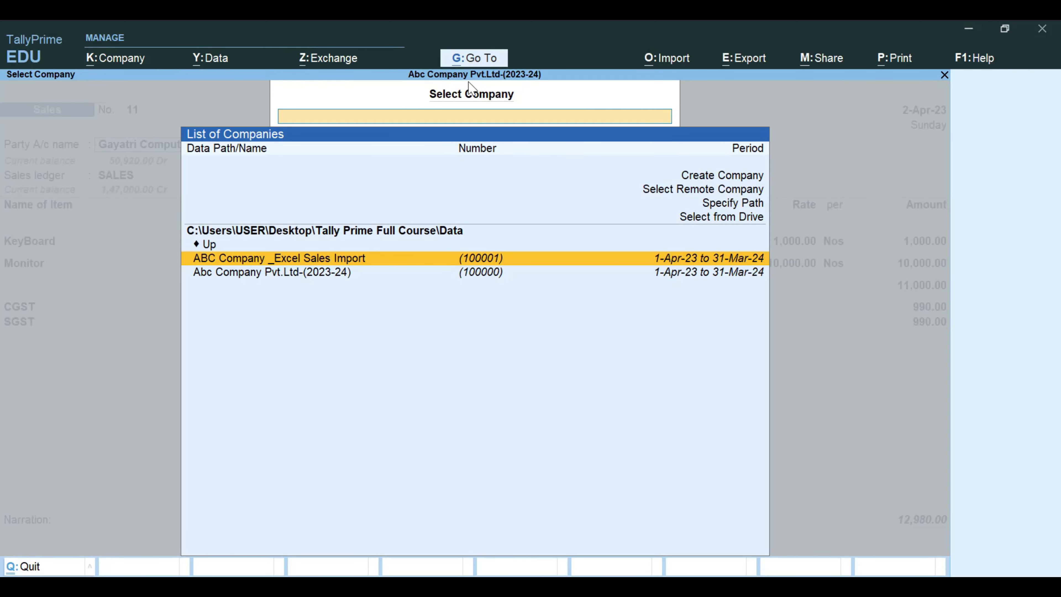
key("Down")
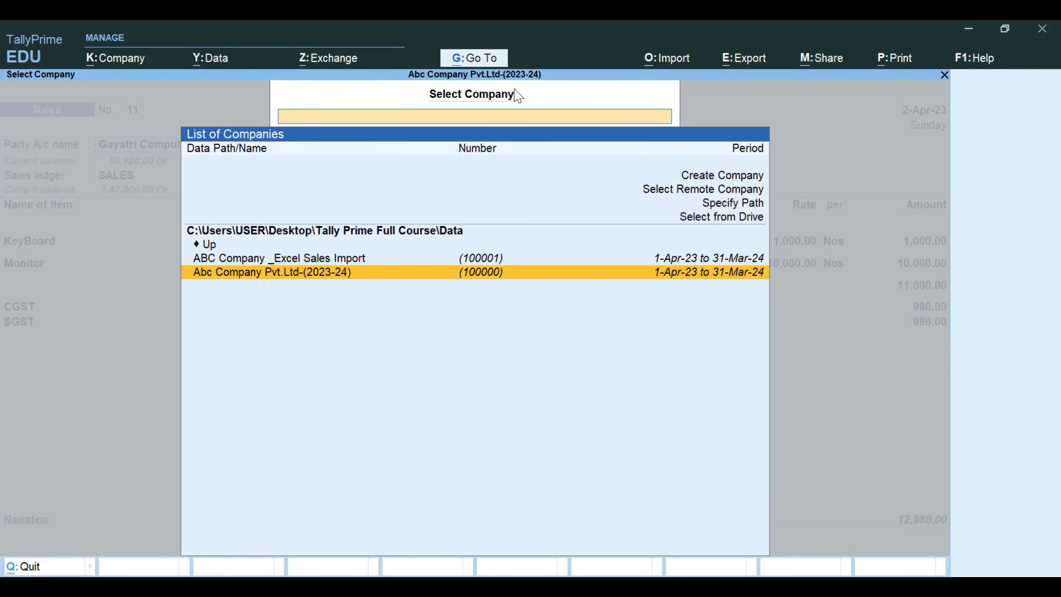
key("Up")
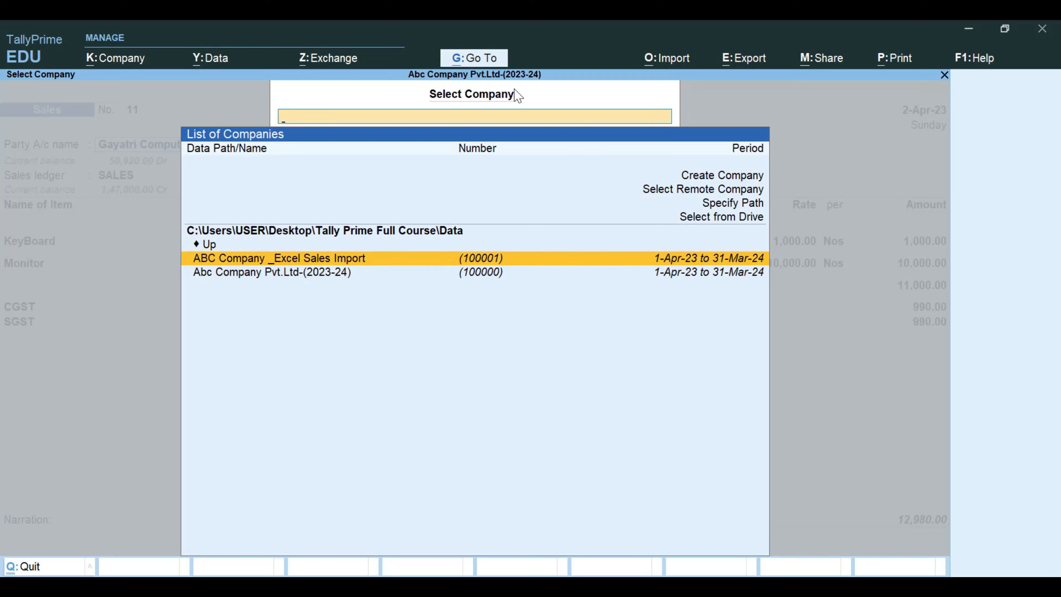
key("Return")
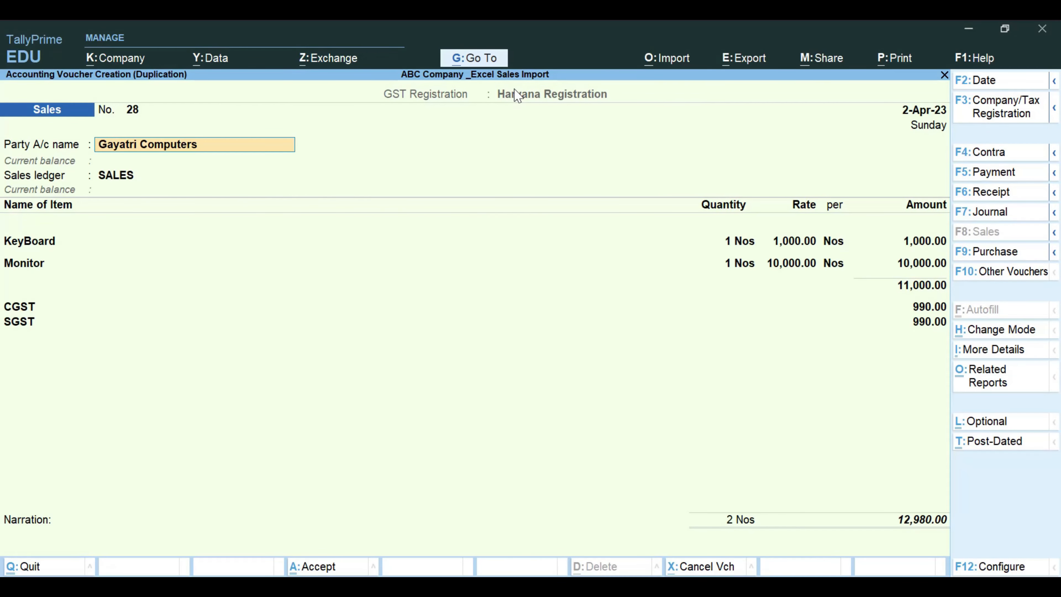
- Keep the duplicated voucher's dispatch, party and item details, save it, and leave the Day Book
key("Return")
key("Return")
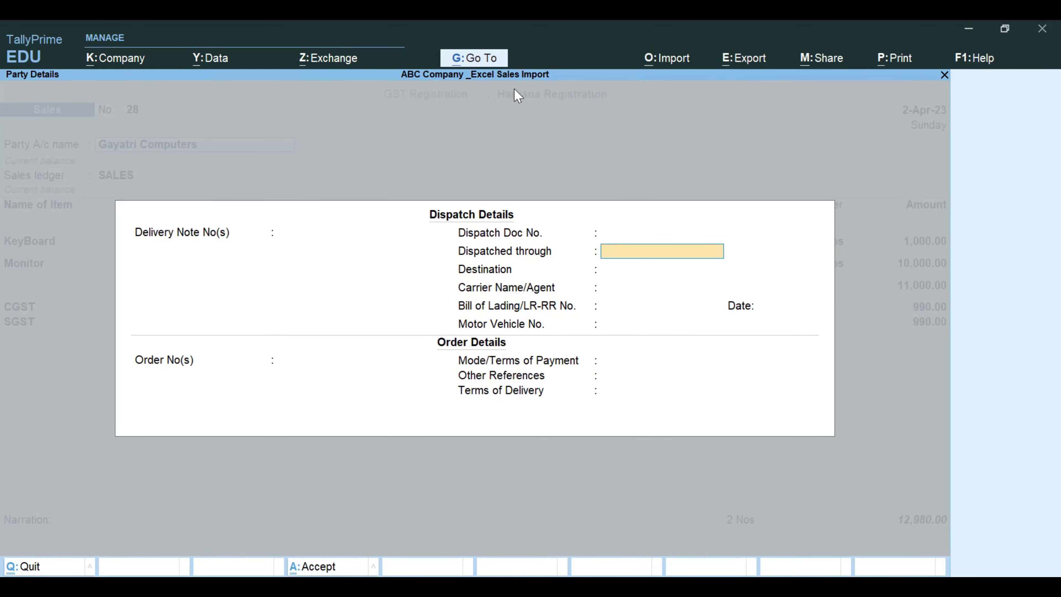
key("ctrl+a")
key("Return")
key("ctrl+a")
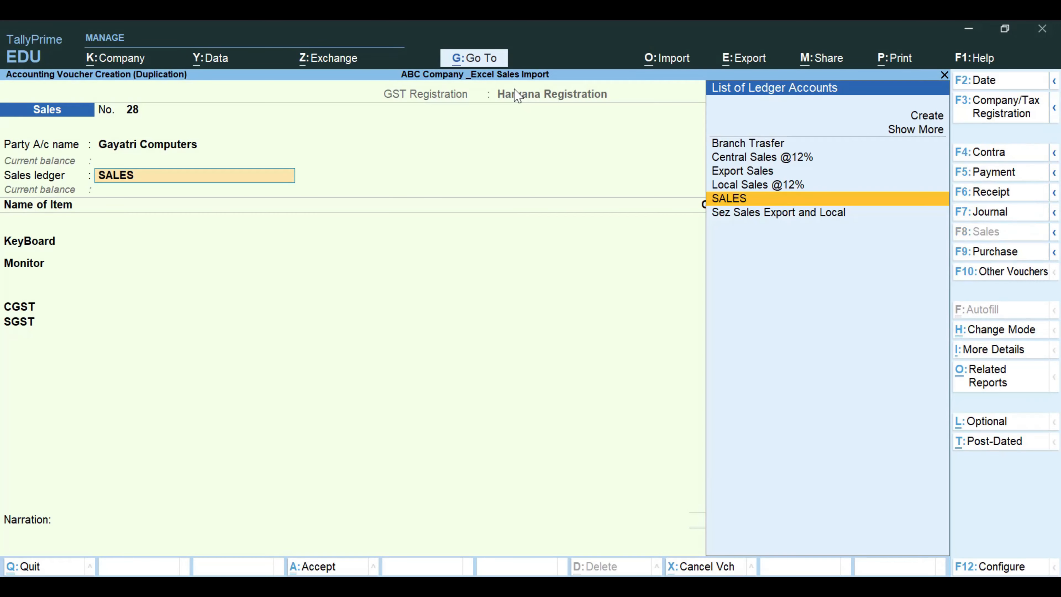
key("ctrl+a")
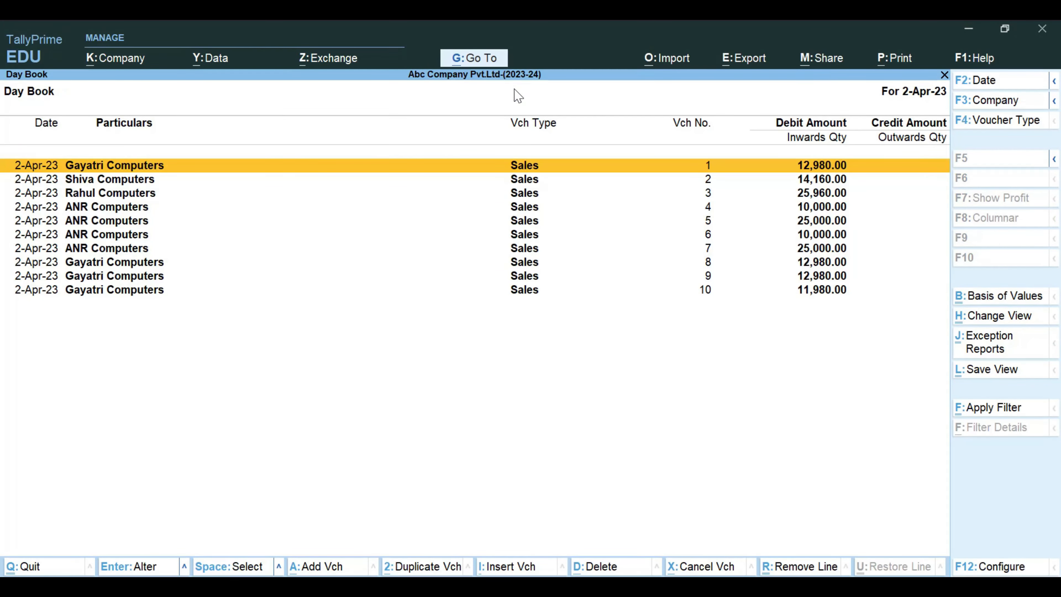
key("Escape")
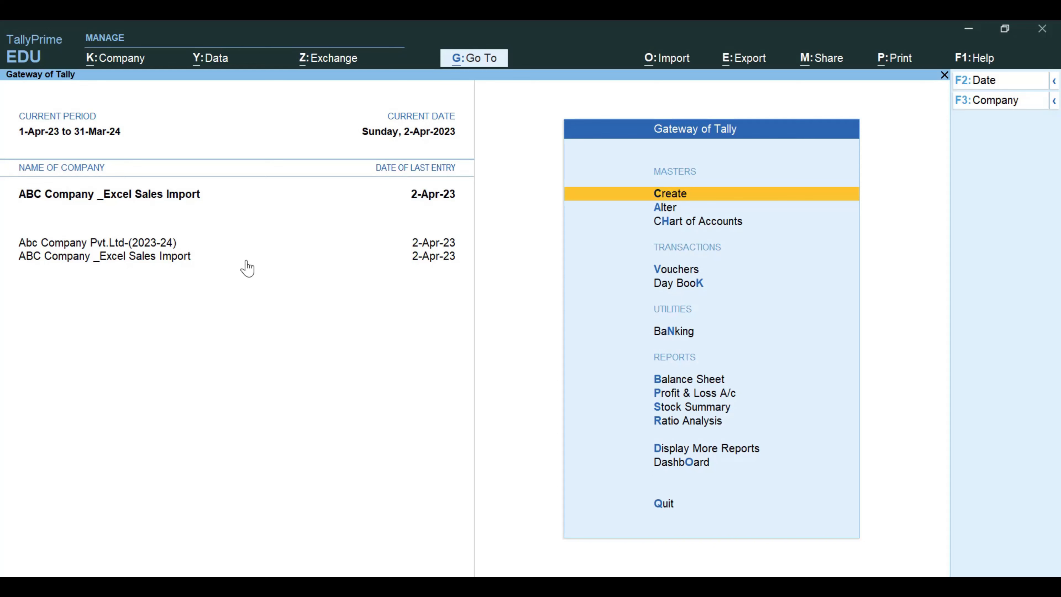
- Check the Day Book of ABC Company _Excel Sales Import for the duplicated voucher and return to the Gateway of Tally
left_click(129, 202)
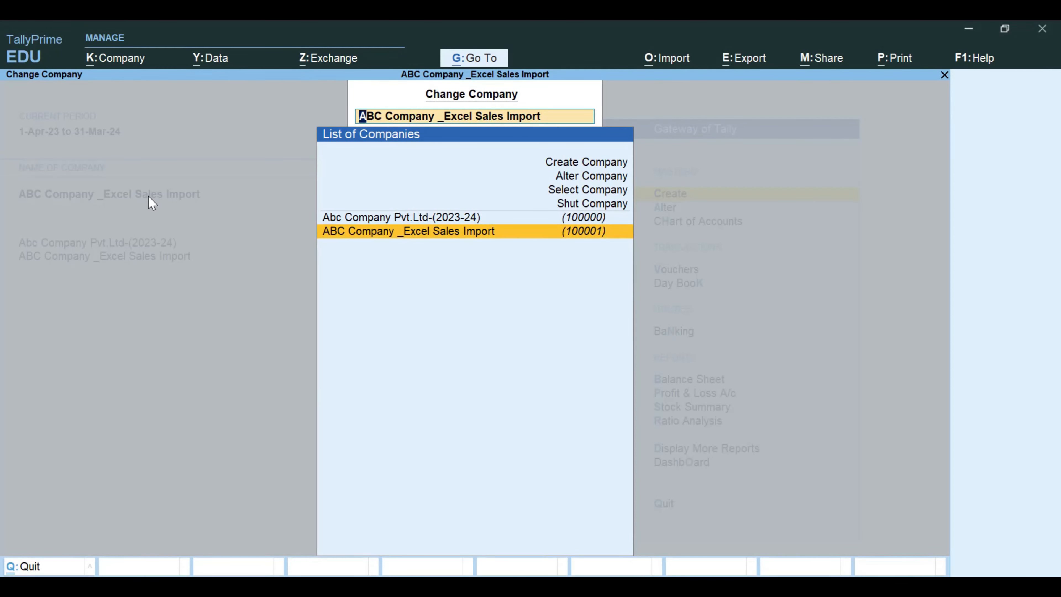
key("Escape")
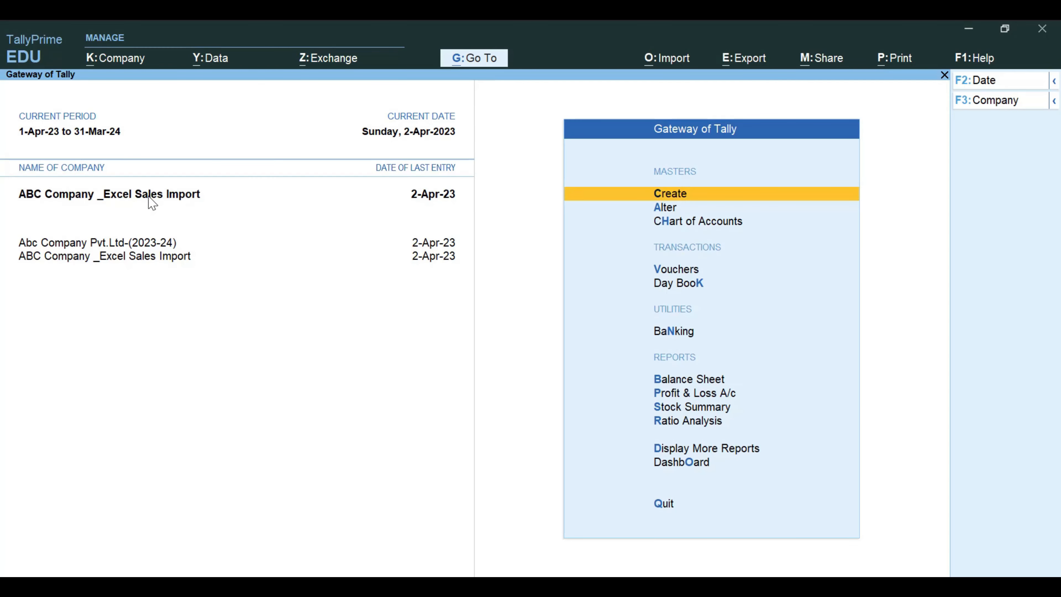
key("d")
key("d")
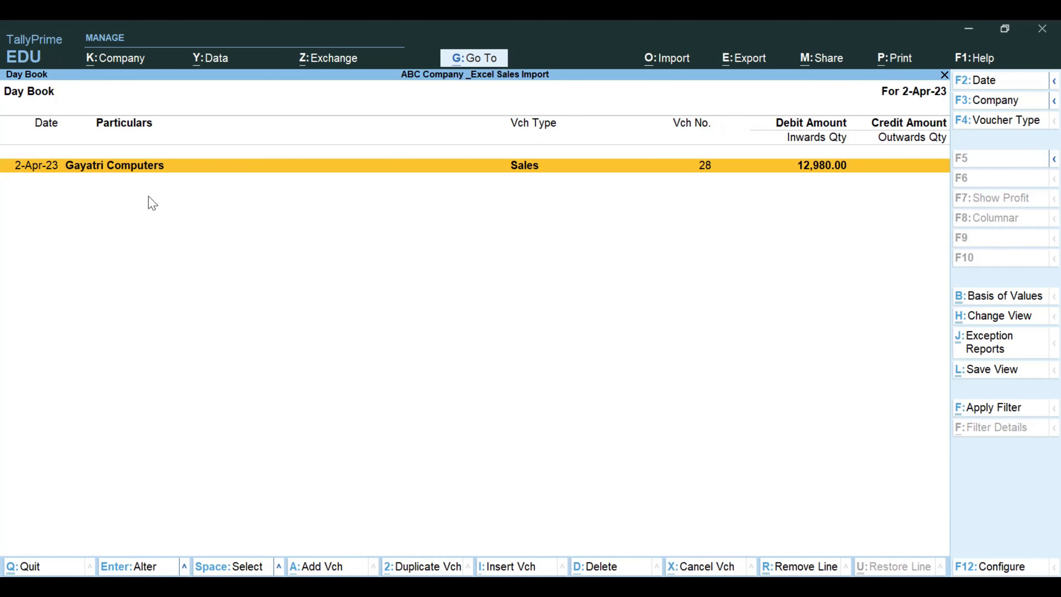
key("Escape")
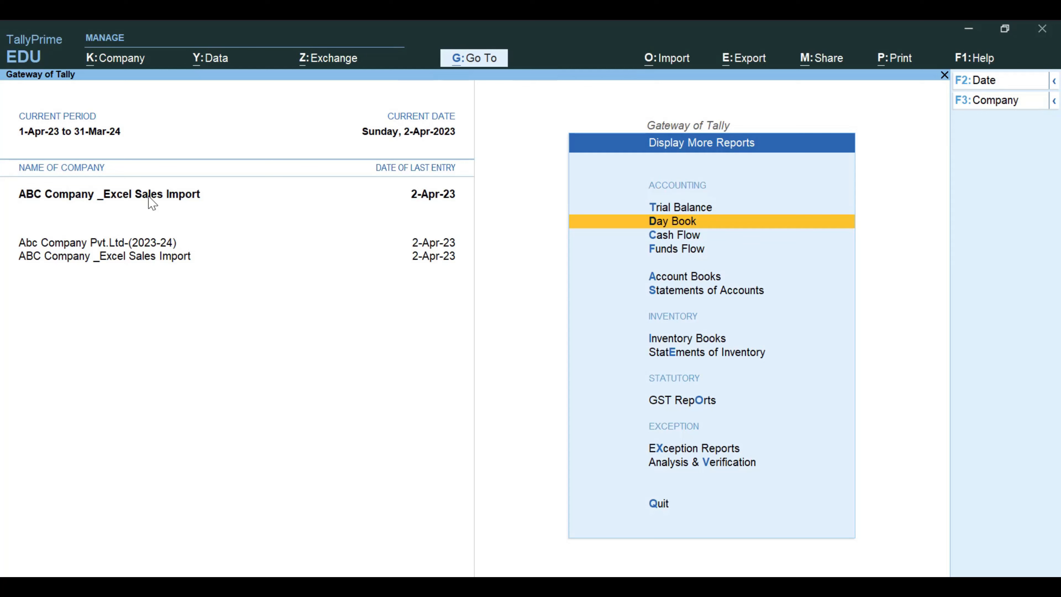
key("Escape")
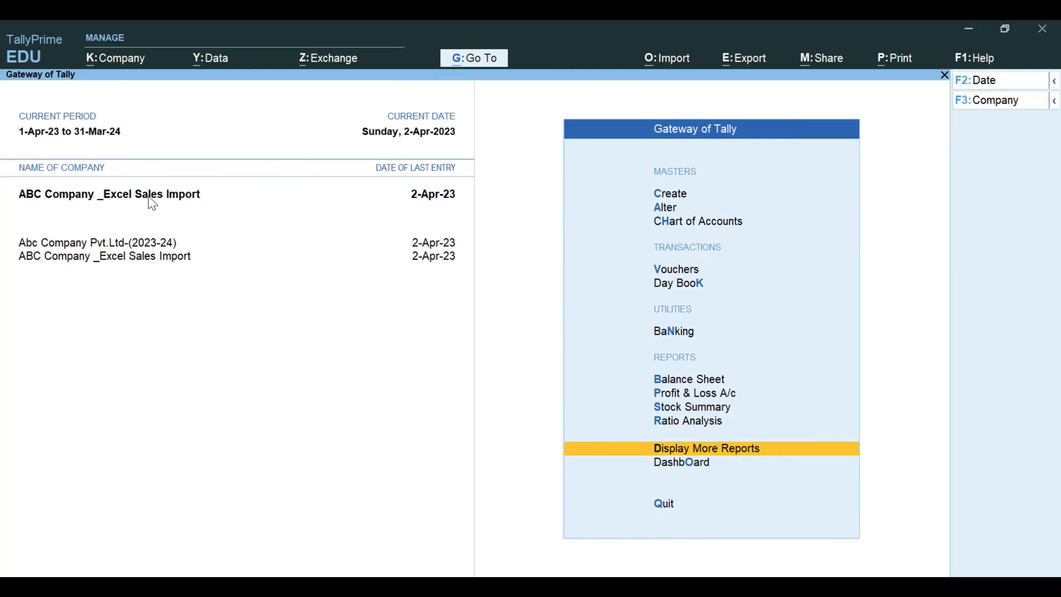
key("Escape")
key("n")
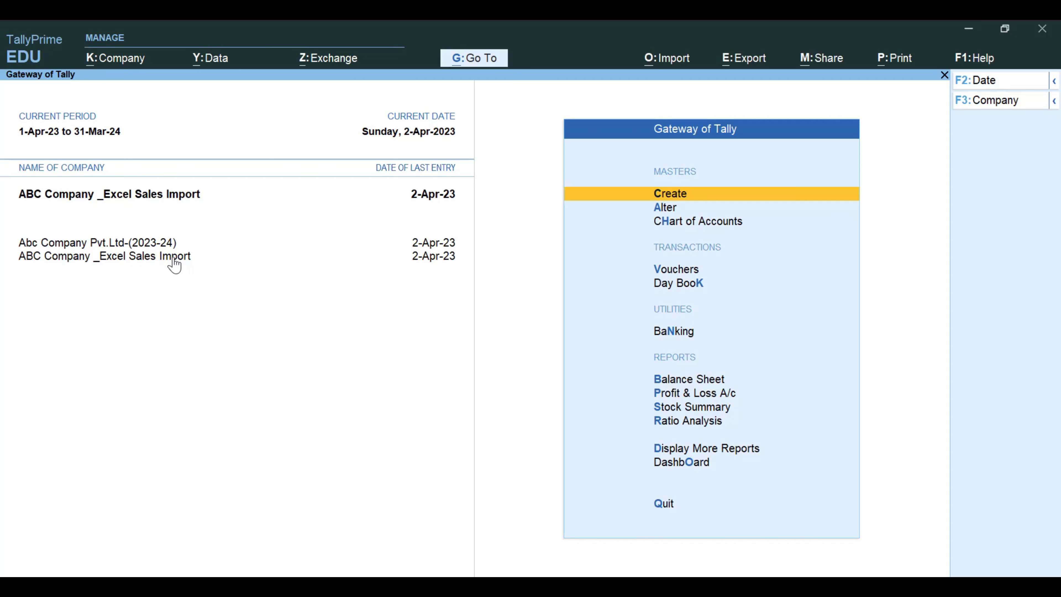
- View the Gayatri Computers sales voucher no. 1 in the Abc Company Pvt.Ltd-(2023-24) Day Book and close it without altering it
left_click(164, 246)
key("k")
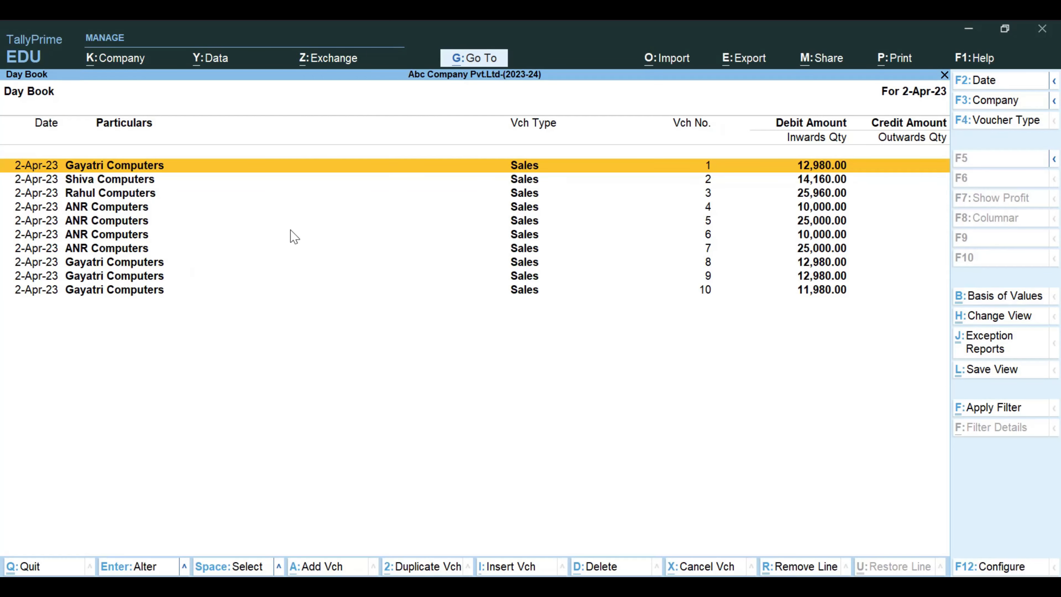
key("Return")
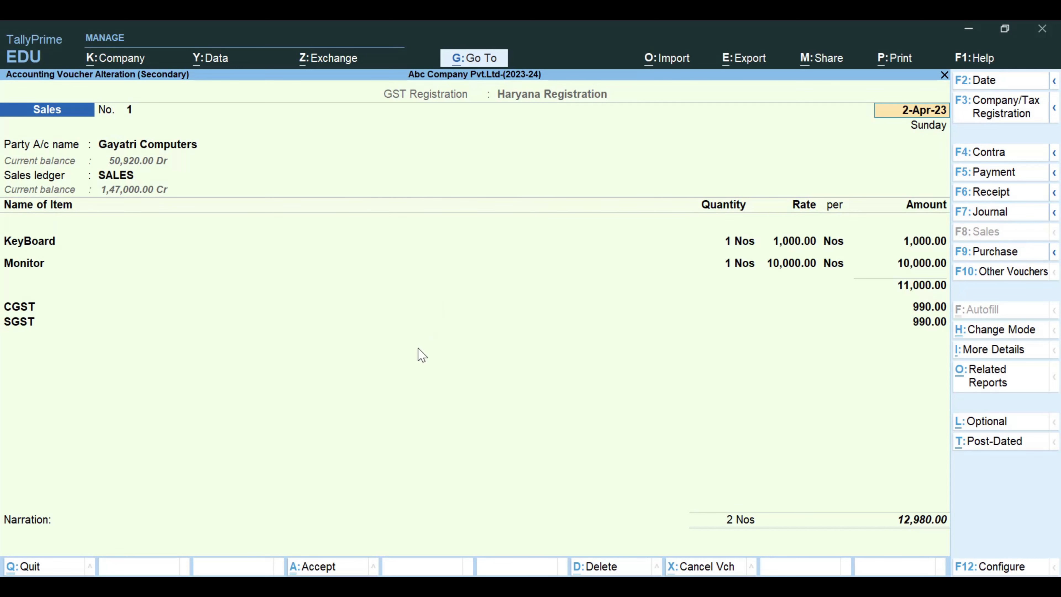
key("Escape")
key("Escape")
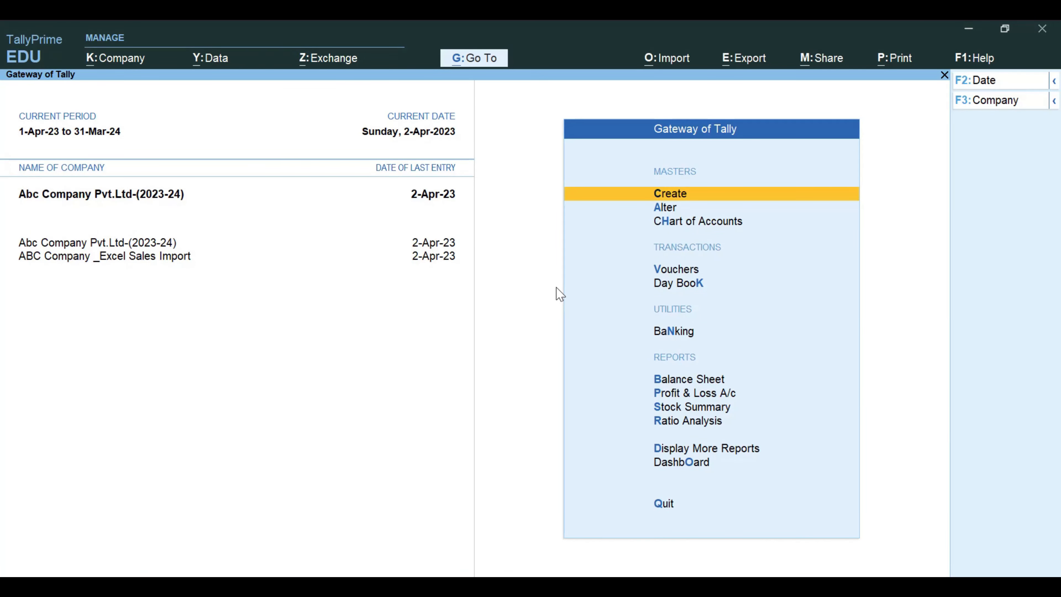
- Start creating a ledger named Tally Guruji in Abc Company Pvt.Ltd-(2023-24), leaving its description and notes blank
key("Down")
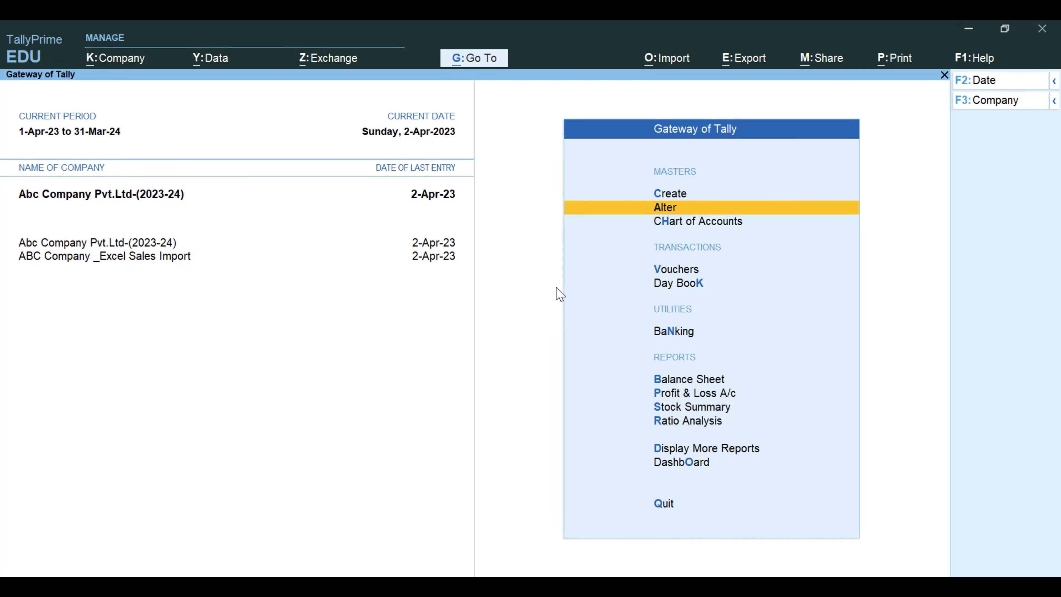
key("Up")
key("Return")
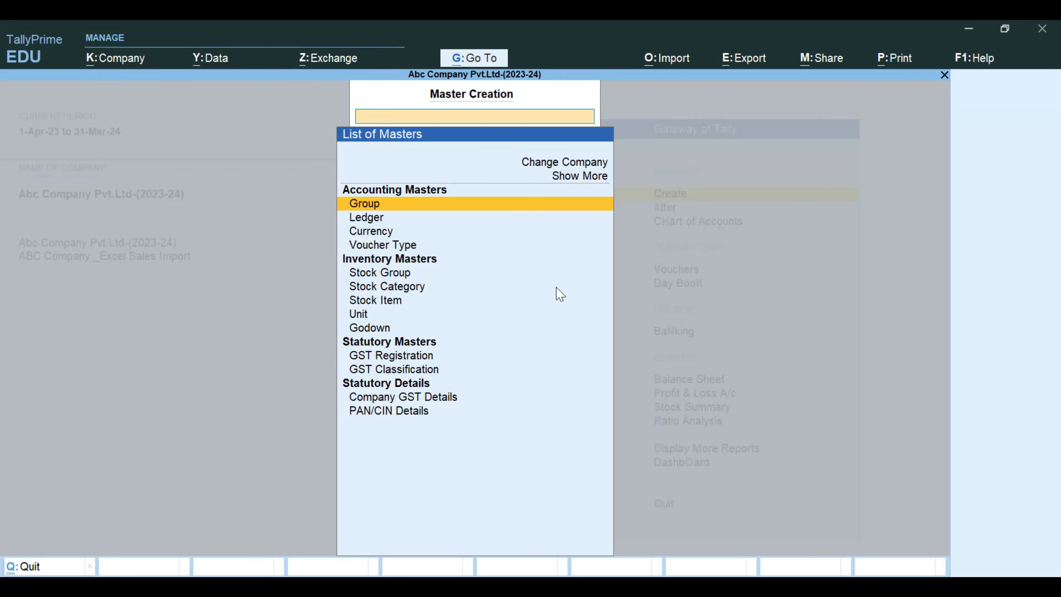
key("Down")
key("Return")
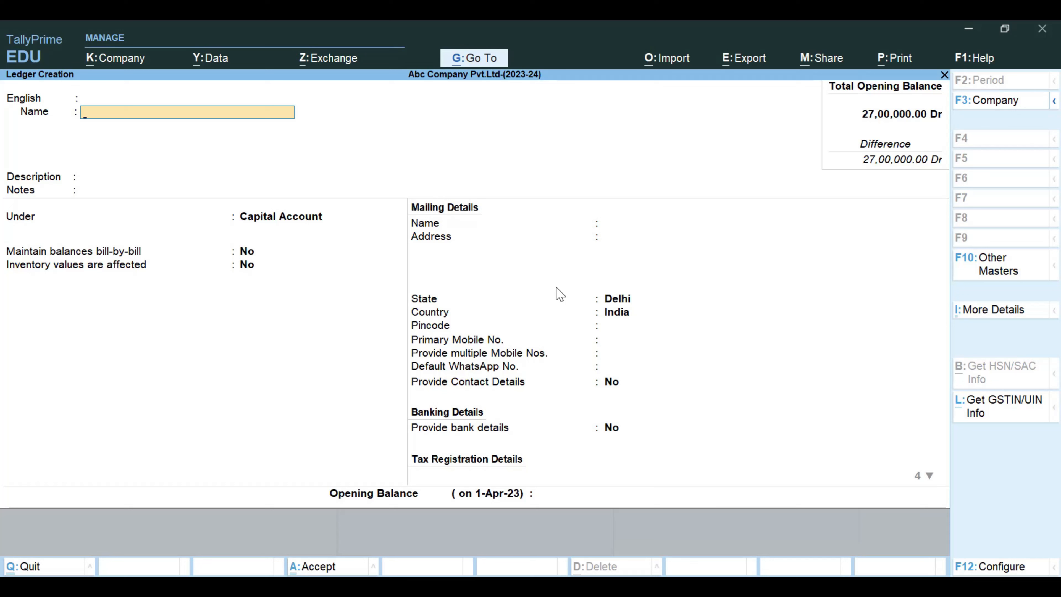
type("Tally Guruji")
key("Return")
key("Return")
key("Return")
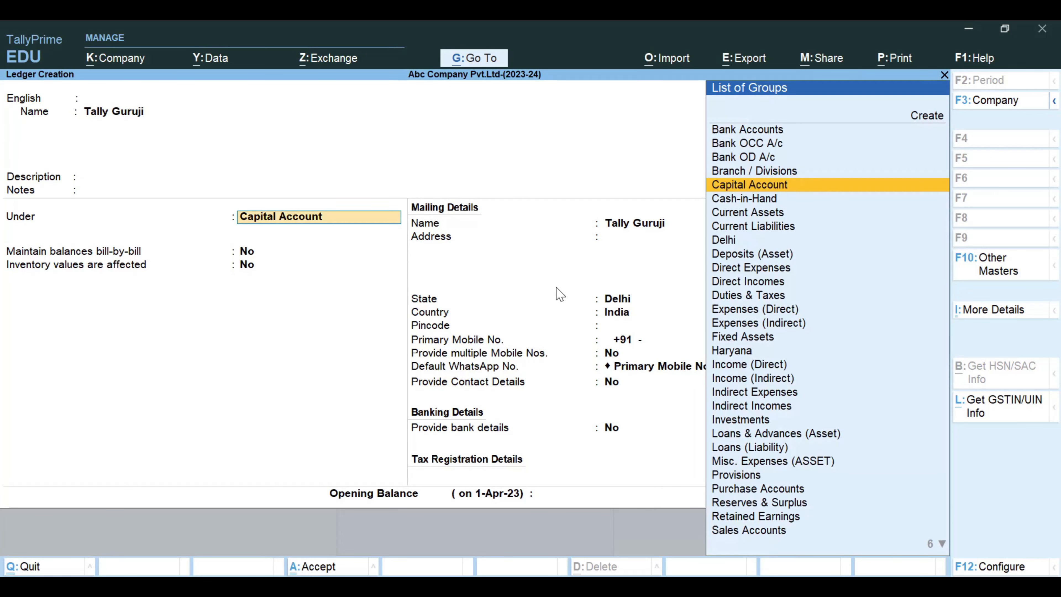
- Place the Tally Guruji ledger under Sundry Debtors and keep the default balance settings
type("Su")
key("Down")
key("Down")
key("Return")
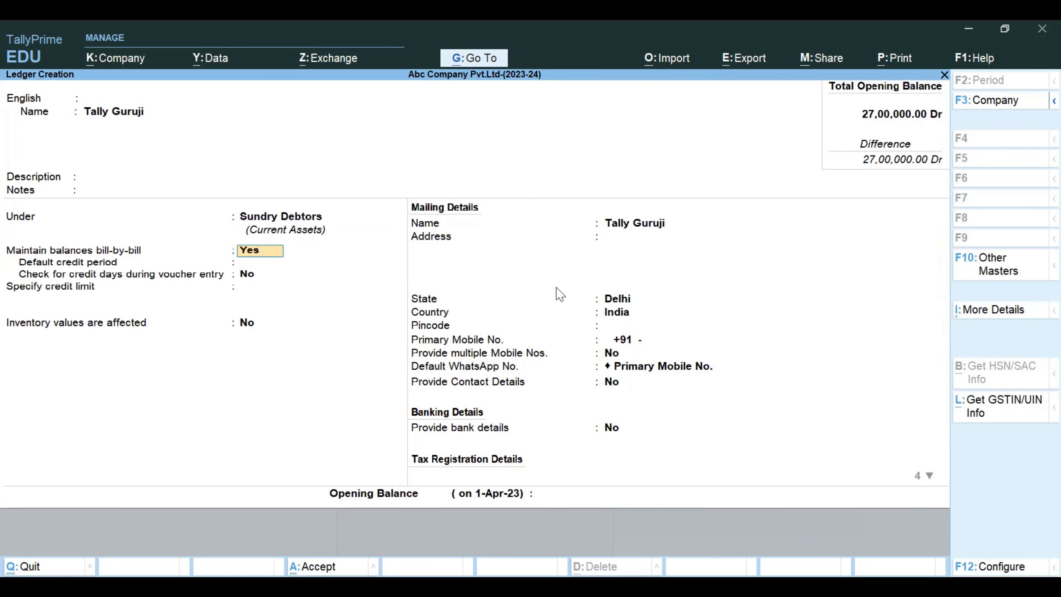
key("Return")
key("Return")
key("Return")
key("Return")
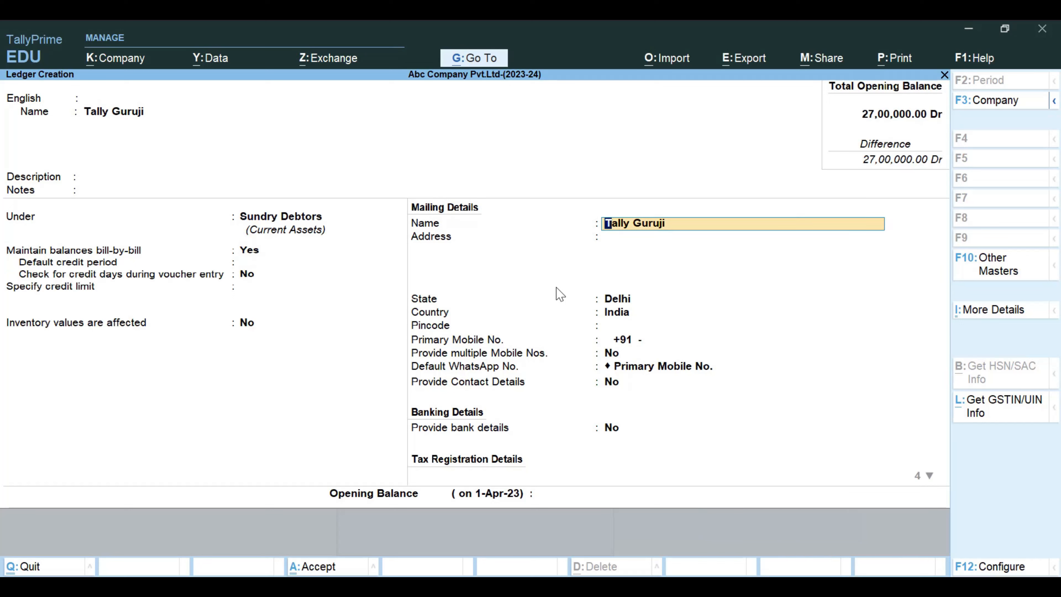
- Keep the mailing name, enter Non as the ledger's address, and keep Delhi, India with a blank pincode
key("Return")
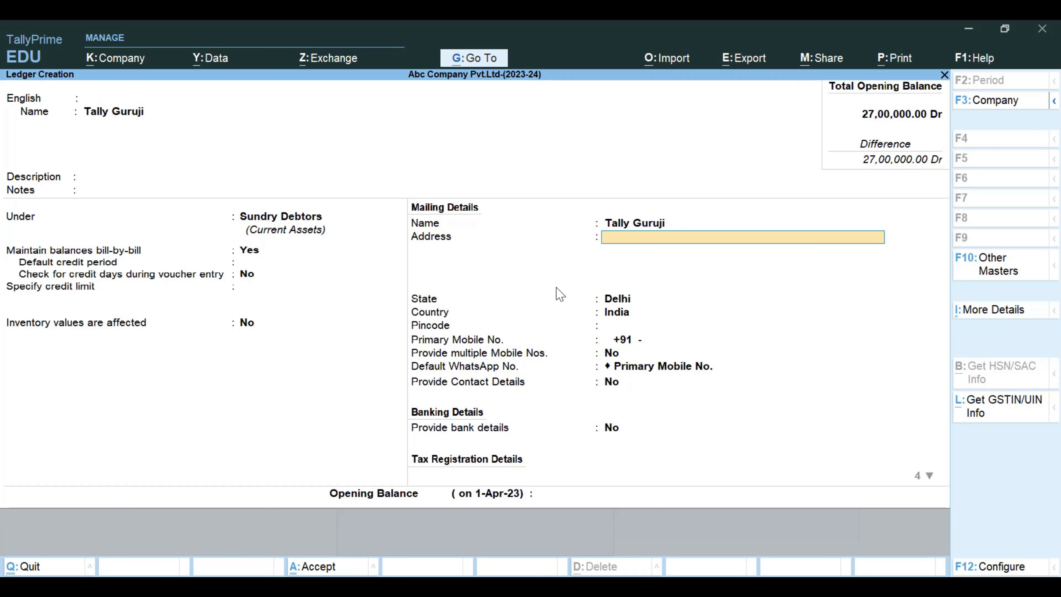
type("Non")
key("Return")
key("Return")
key("Return")
key("Return")
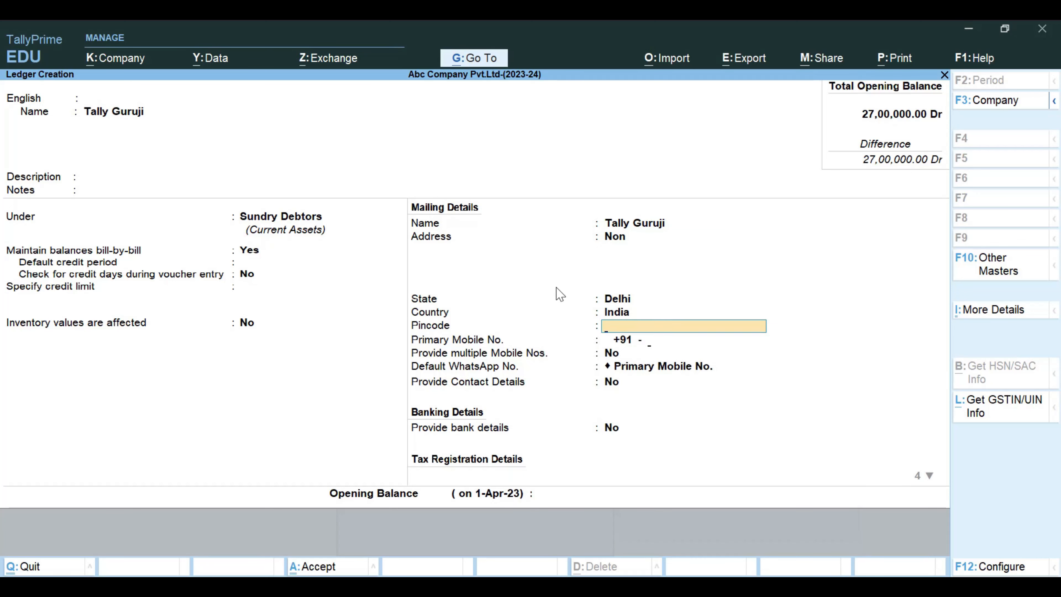
key("Return")
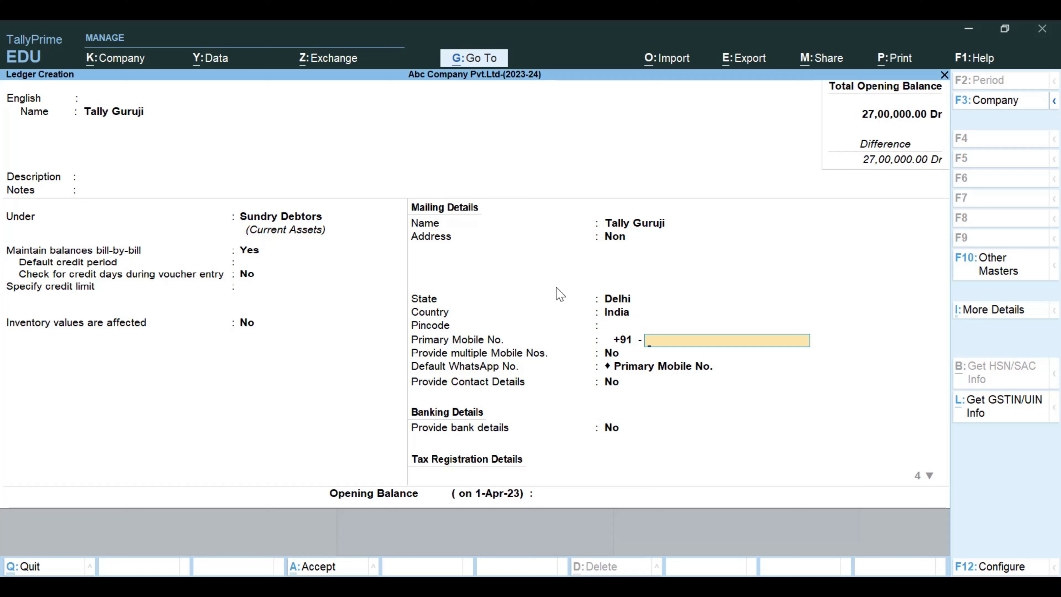
- Enter the ledger's primary mobile number, save the ledger, and return to the Gateway of Tally
type("1236478")
key("Return")
key("Return")
key("Return")
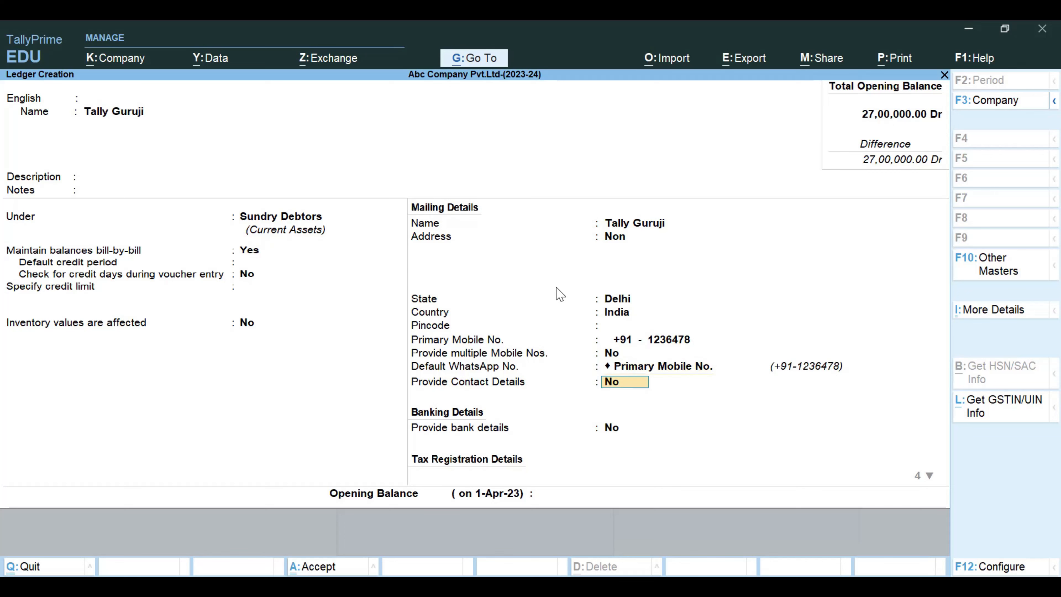
key("Return")
key("ctrl+a")
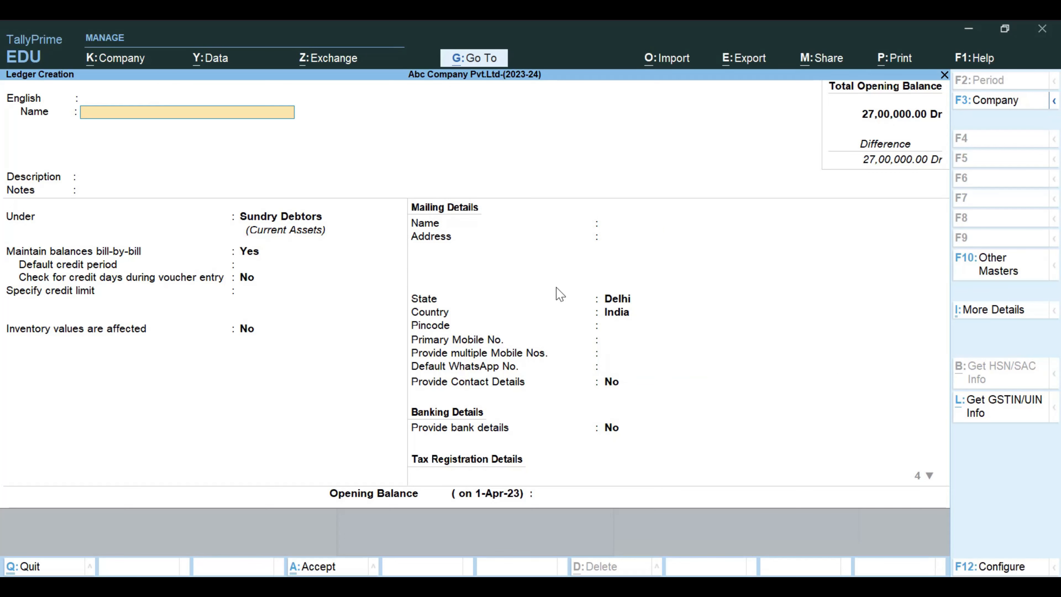
key("Escape")
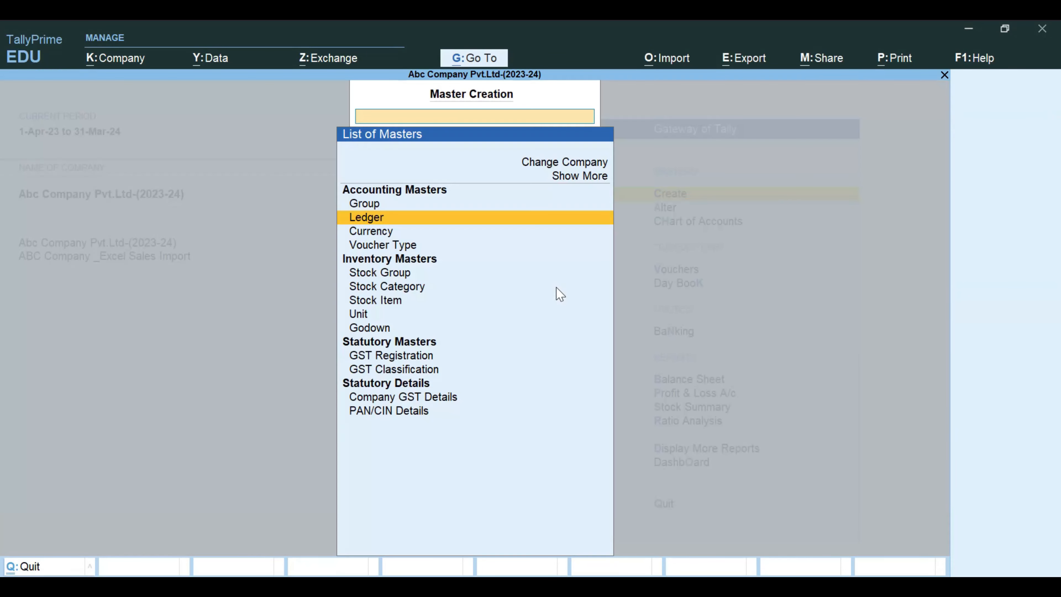
key("Escape")
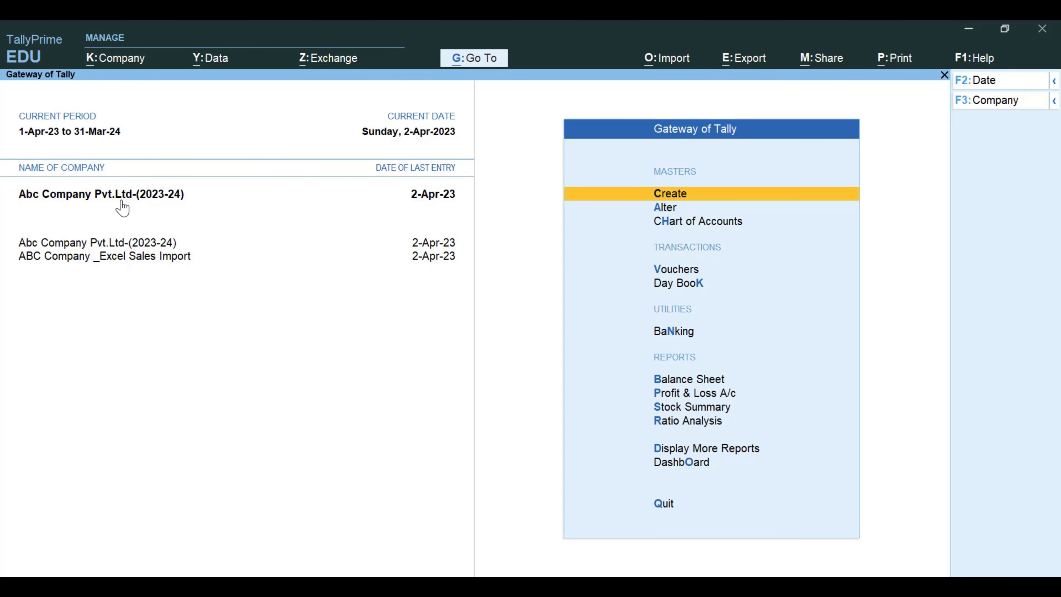
- Search the ledgers of ABC Company _Excel Sales Import for Tally Guruji and return to the Gateway of Tally
left_click(155, 259)
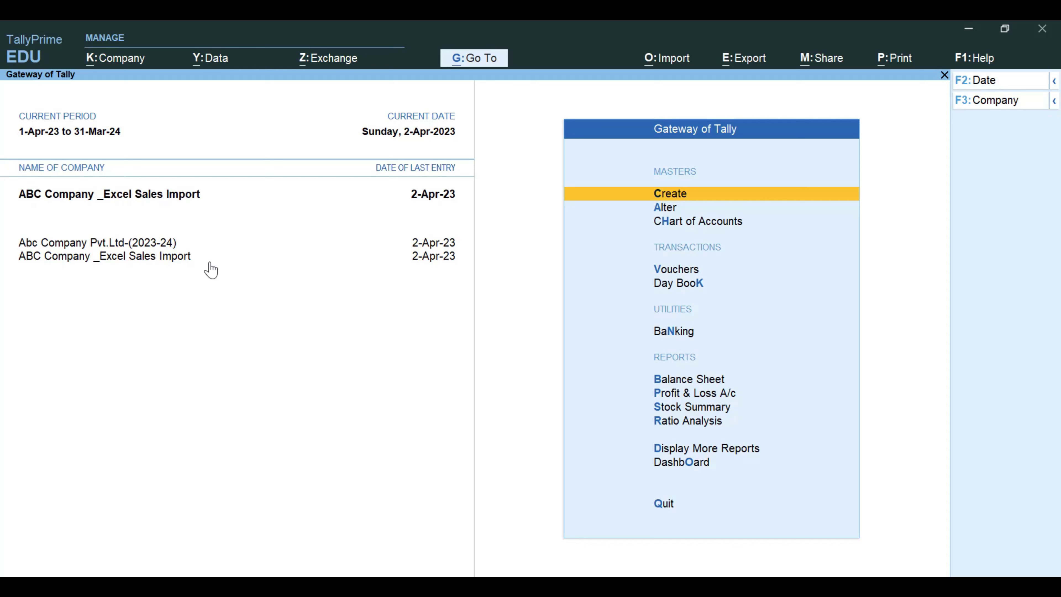
key("Down")
key("Return")
key("Down")
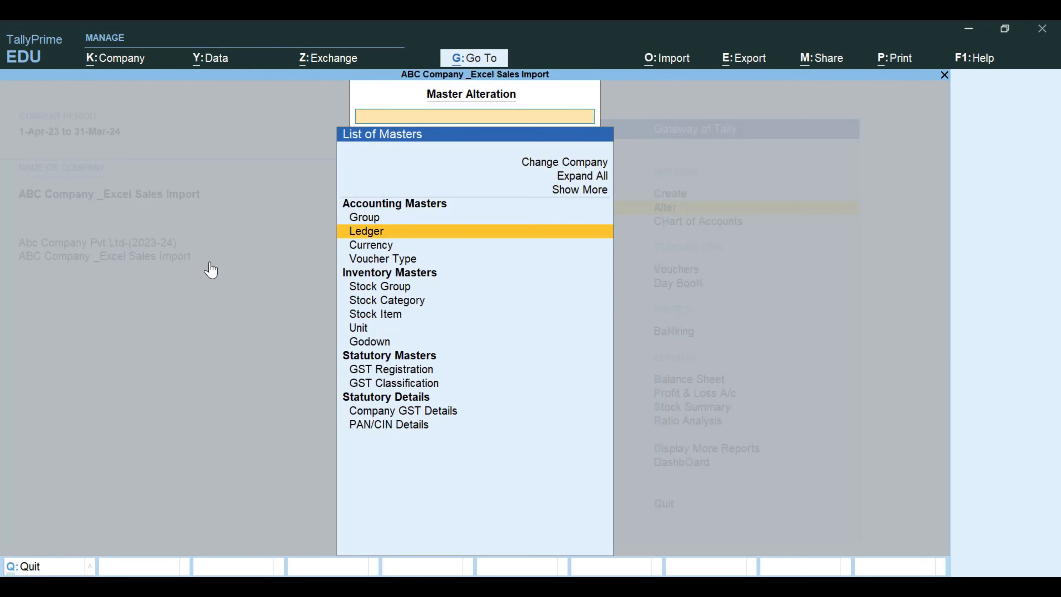
key("Return")
key("Down")
key("Down")
key("Down")
key("Down")
key("Down")
key("Down")
key("Down")
key("Down")
key("Down")
key("Down")
key("Down")
key("Down")
key("Down")
key("Down")
key("Down")
key("Down")
key("Down")
key("Down")
key("Down")
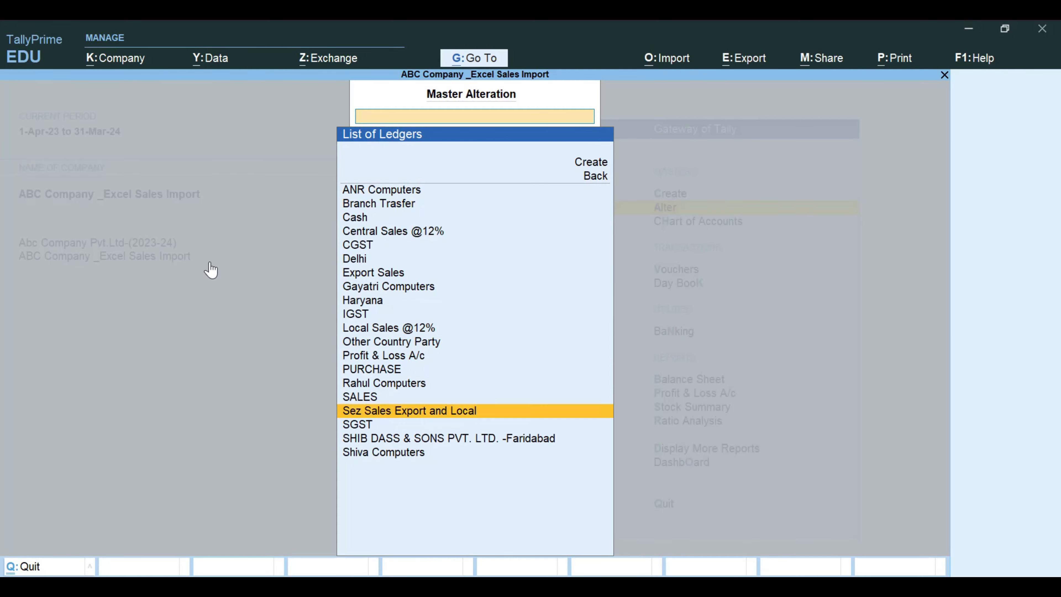
type("Tax")
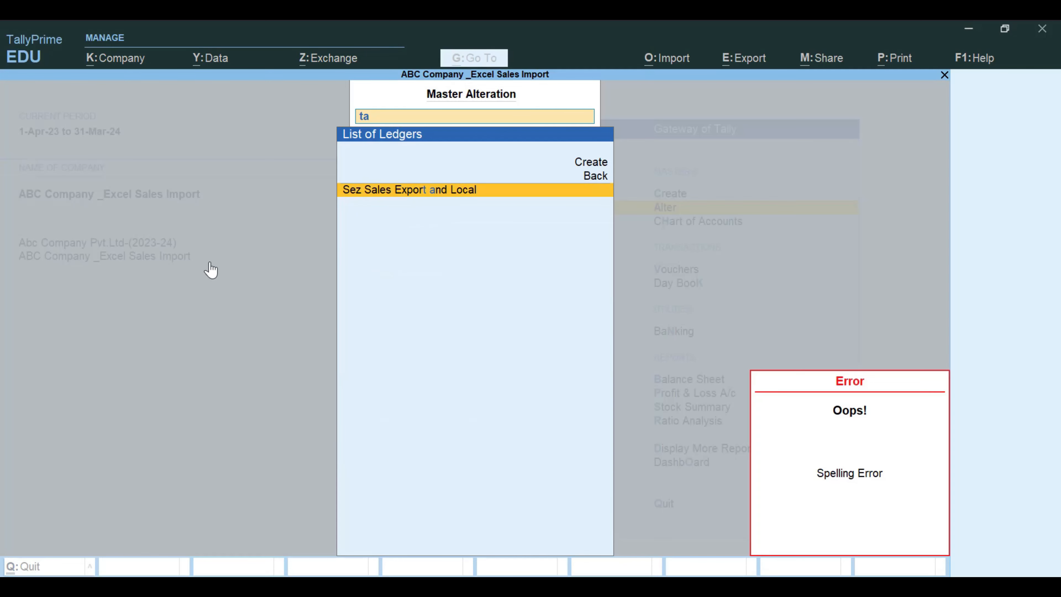
key("Escape")
key("Escape")
key("Escape")
key("Escape")
key("Up")
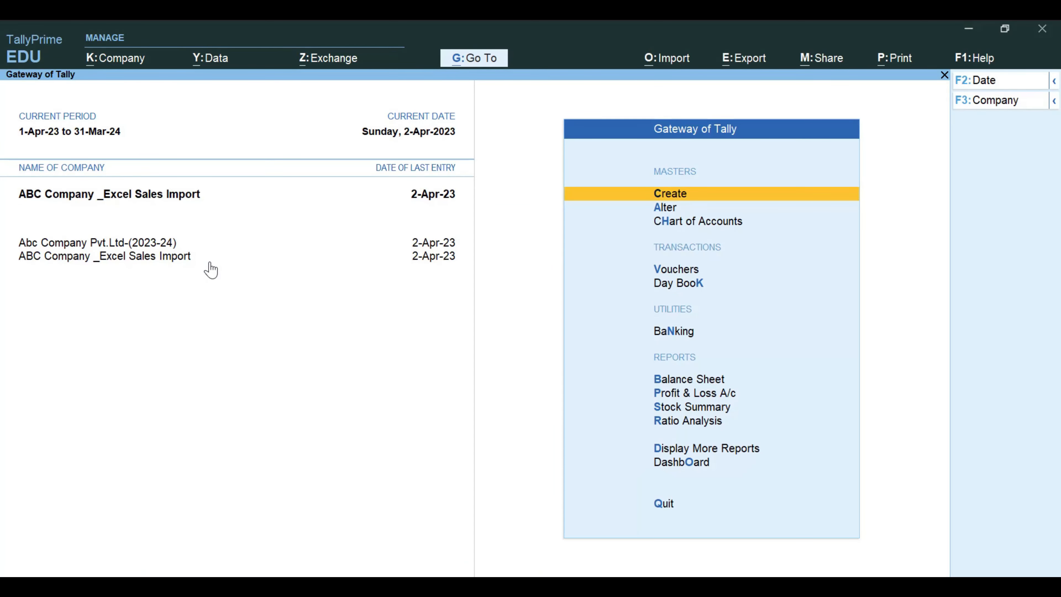
- Switch to Abc Company Pvt.Ltd-(2023-24) and open the Tally Guruji ledger for alteration
left_click(110, 244)
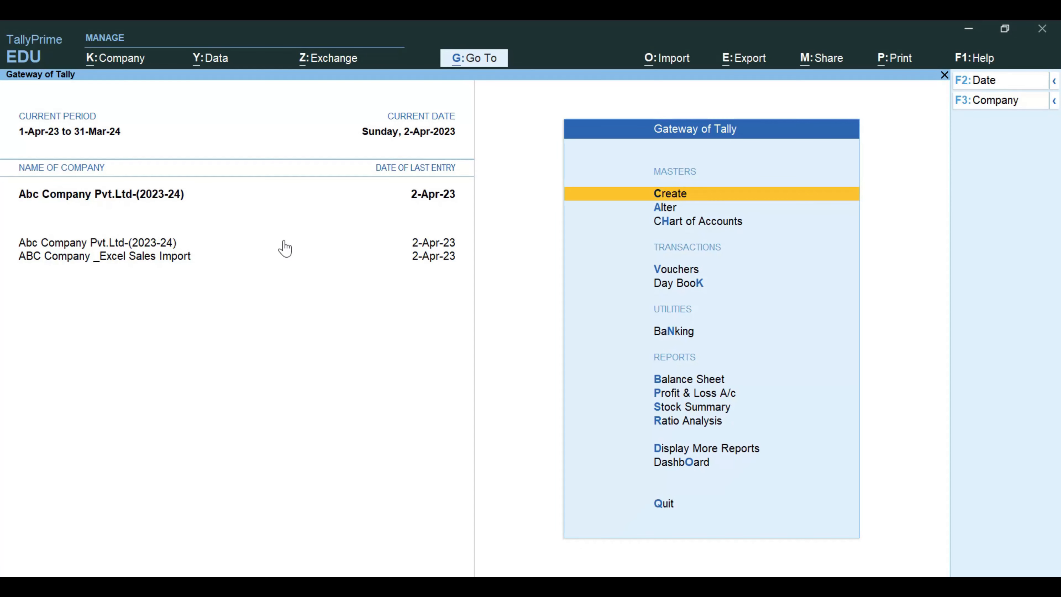
key("Down")
key("Return")
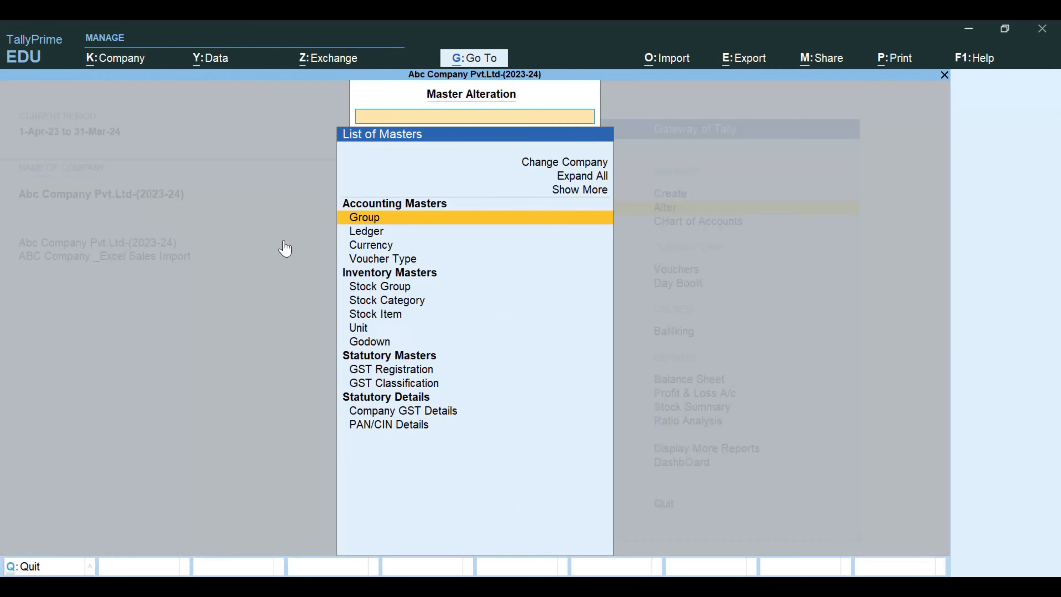
key("Down")
key("Return")
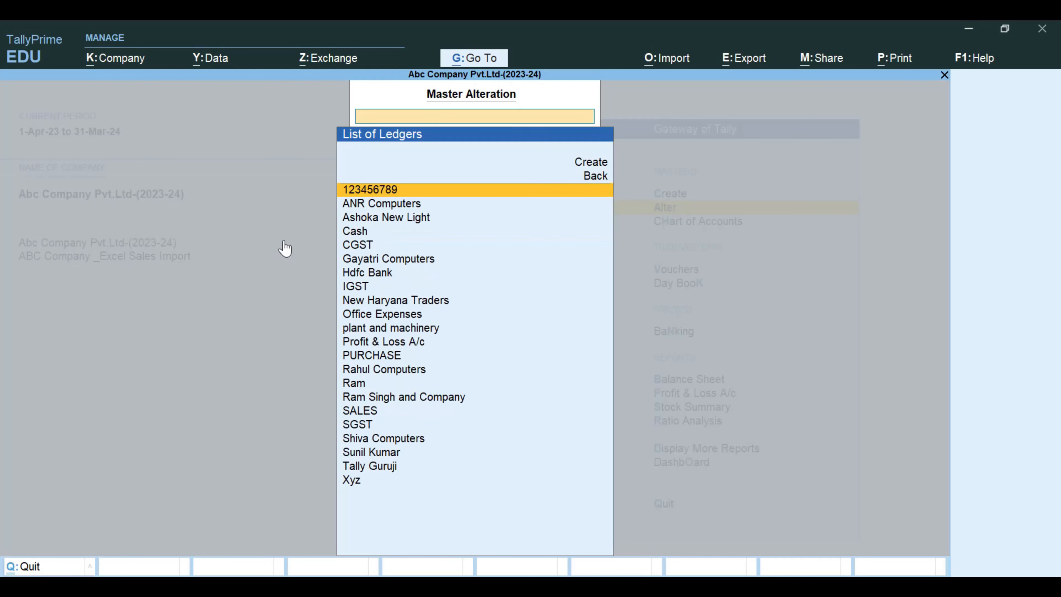
type("Tall")
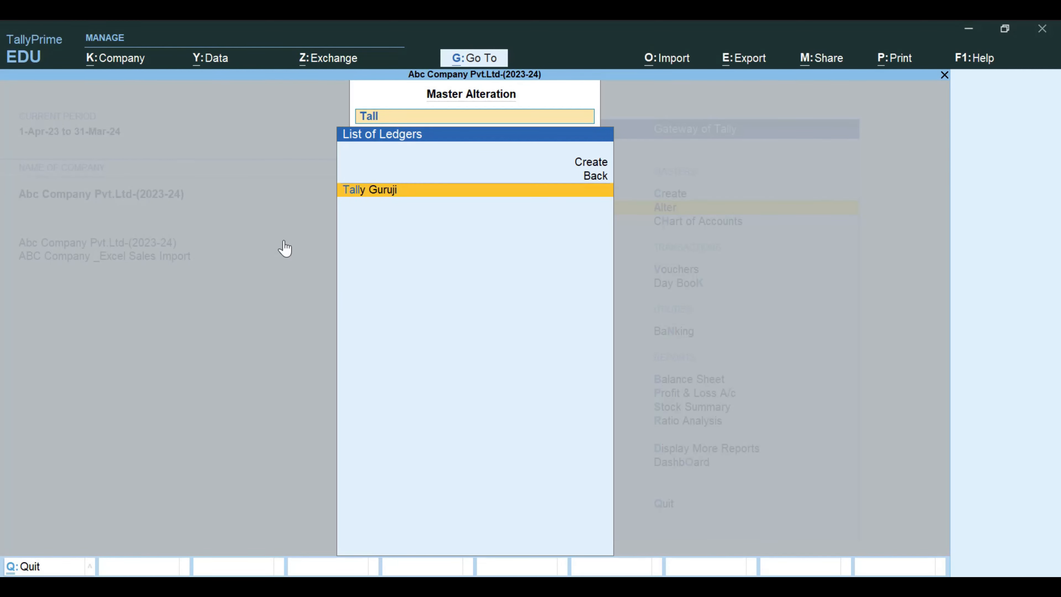
key("Return")
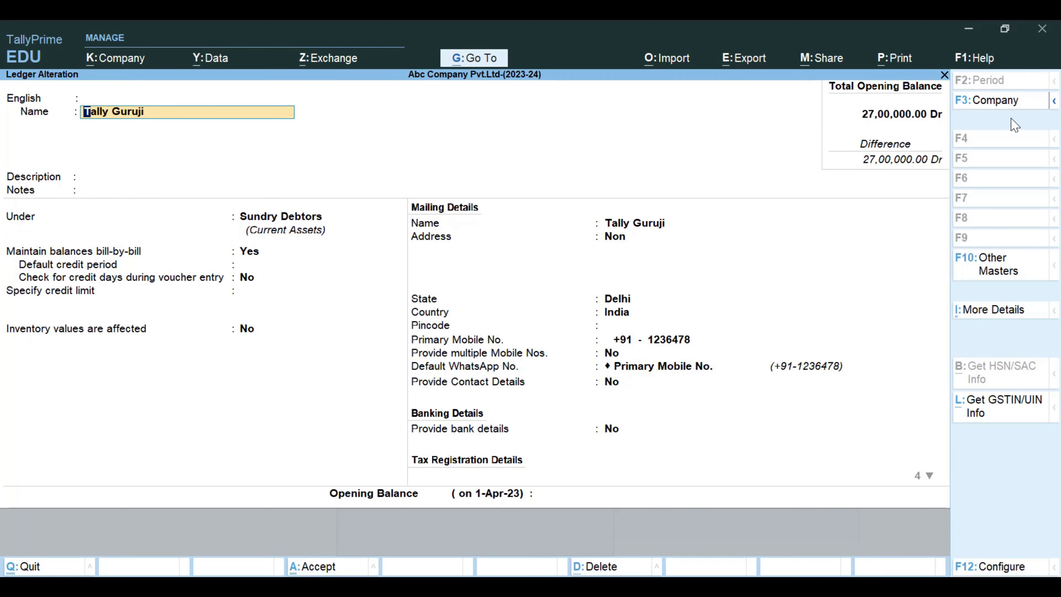
- Select ABC Company _Excel Sales Import as the company for the open ledger, save it there, and return to the Gateway of Tally
mouse_move(1055, 108)
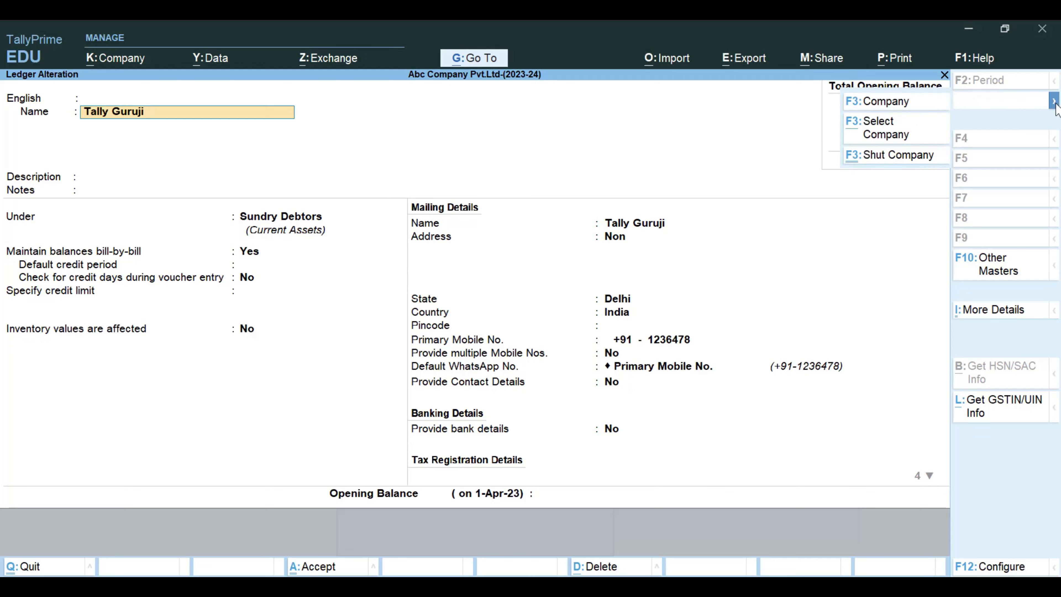
left_click(897, 132)
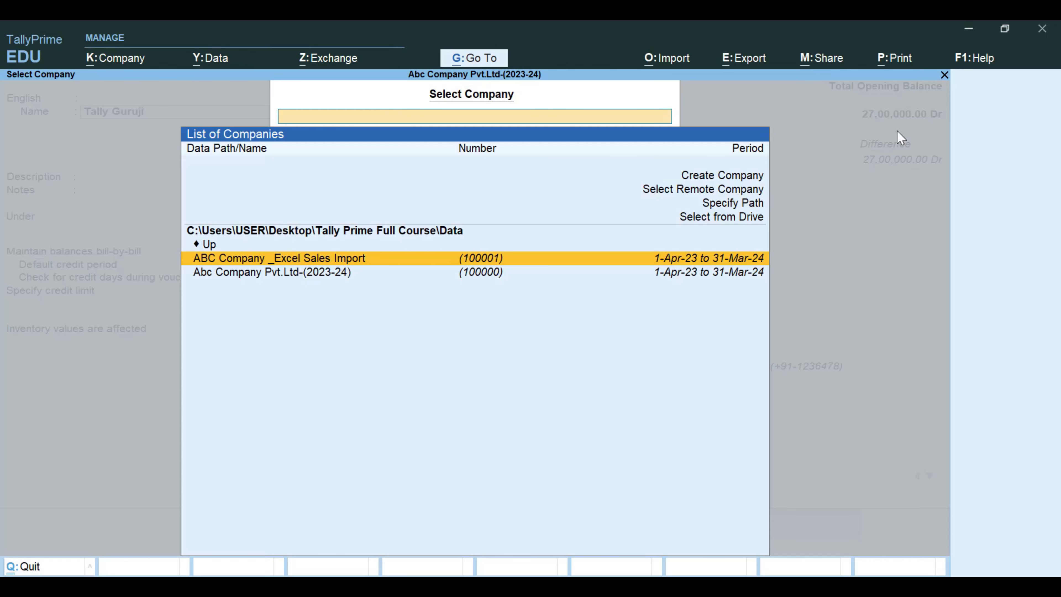
key("Return")
key("Return")
key("Return")
key("Return")
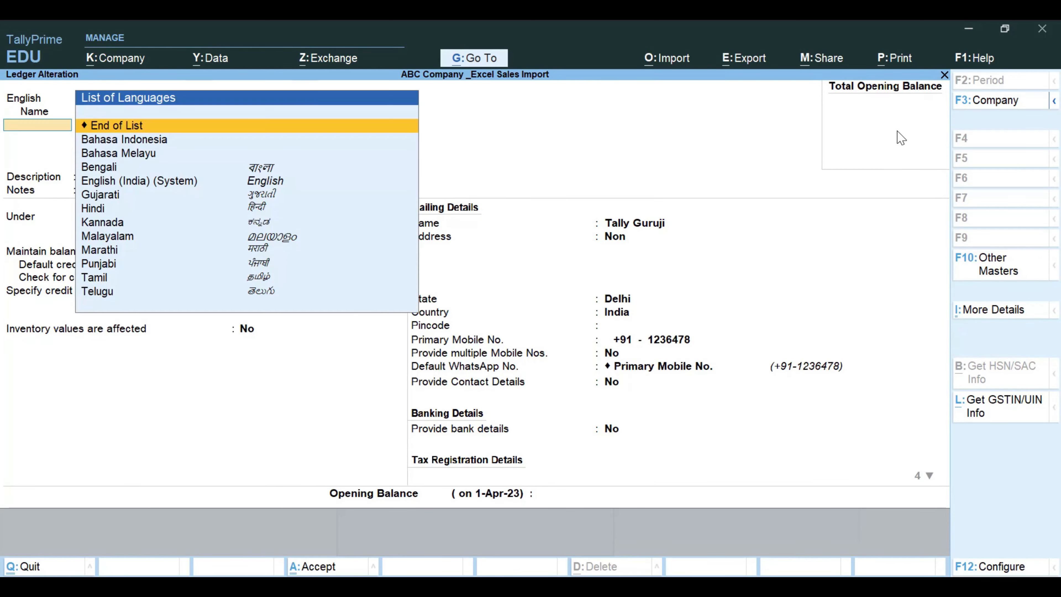
key("ctrl+a")
key("Escape")
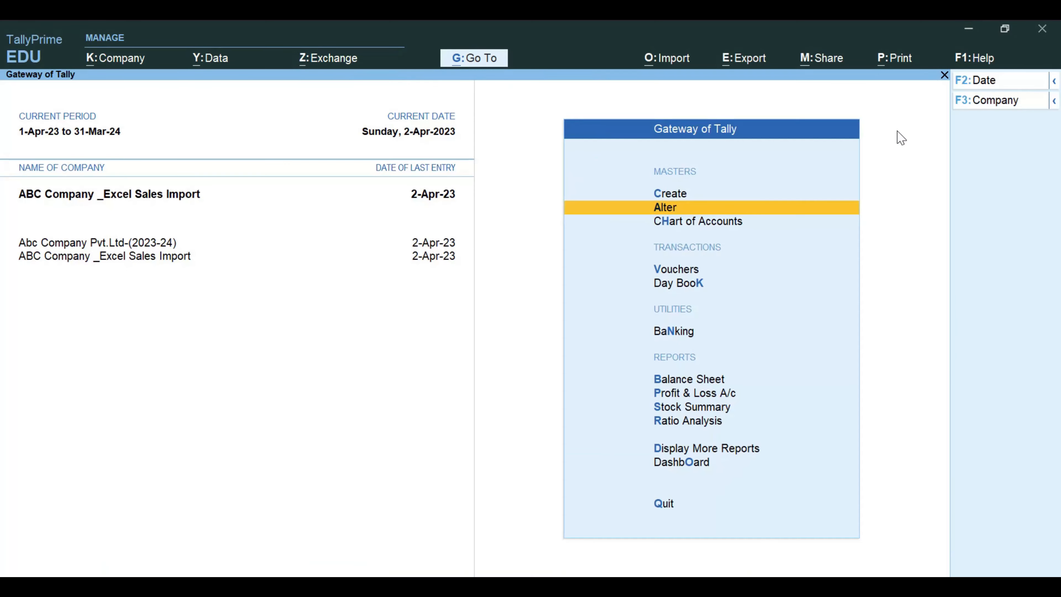
key("Escape")
key("Escape")
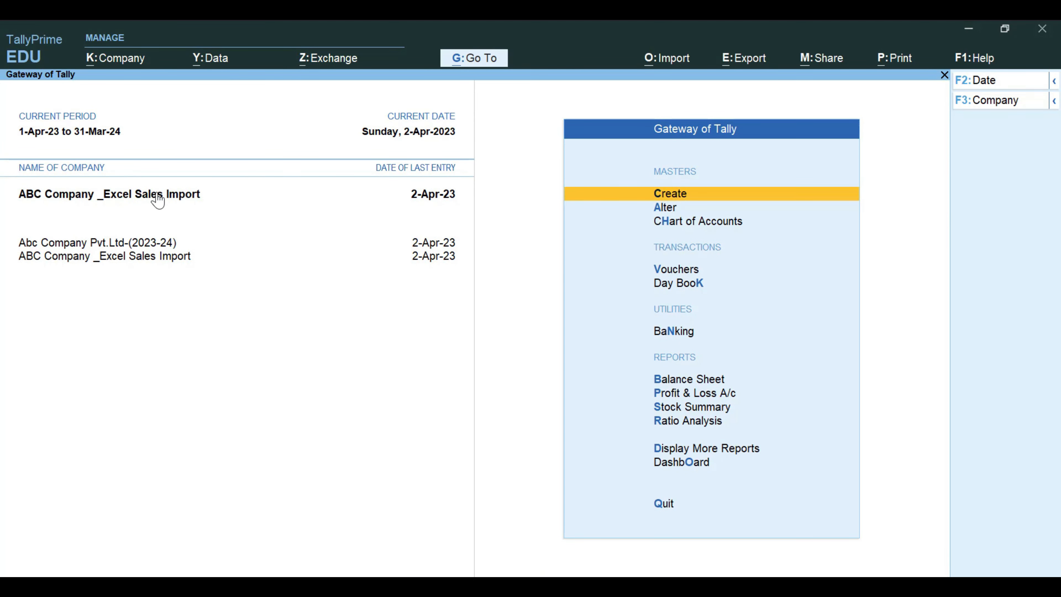
- View the Tally Guruji ledger in ABC Company _Excel Sales Import and close it without altering it
left_click(631, 212)
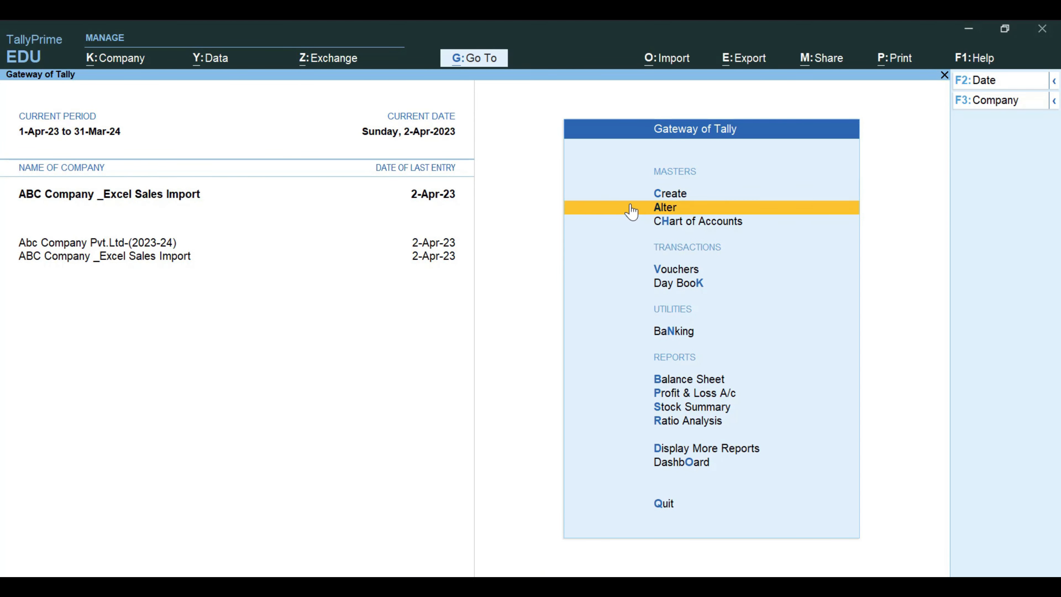
key("Down")
key("Return")
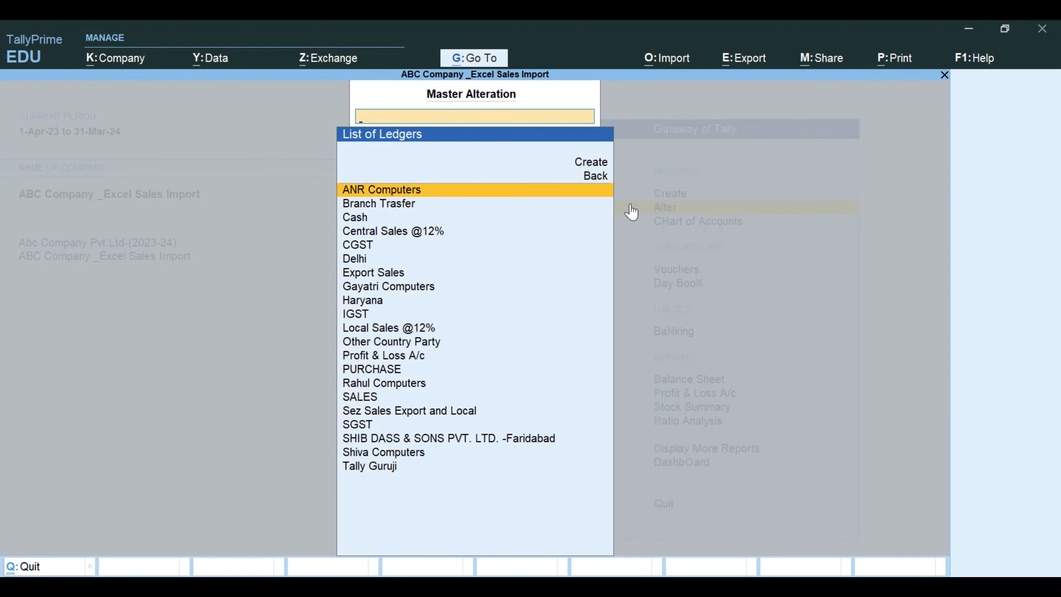
type("Ta")
key("Return")
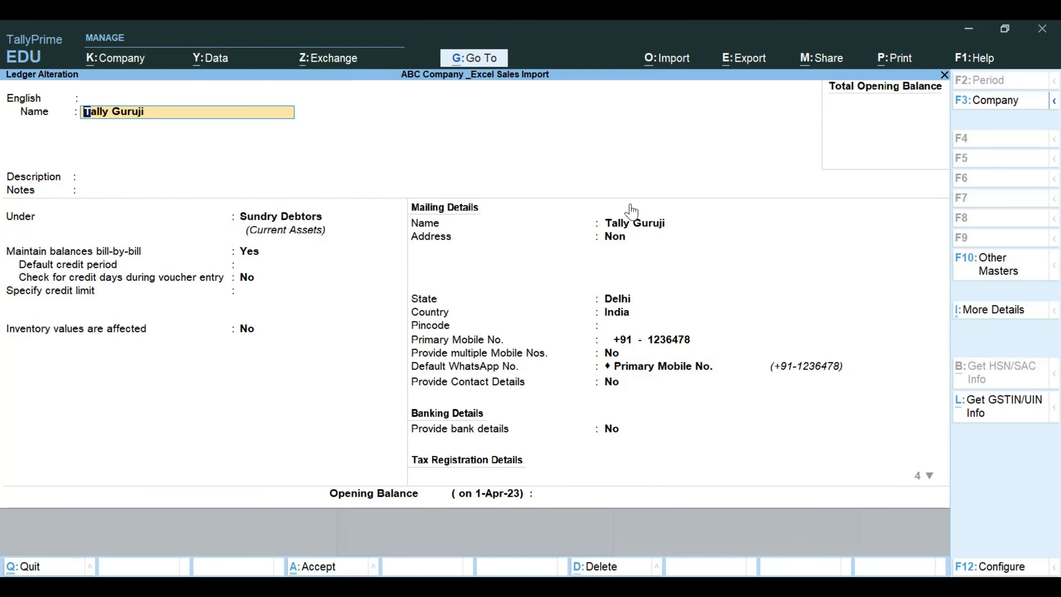
key("Escape")
key("Escape")
key("Escape")
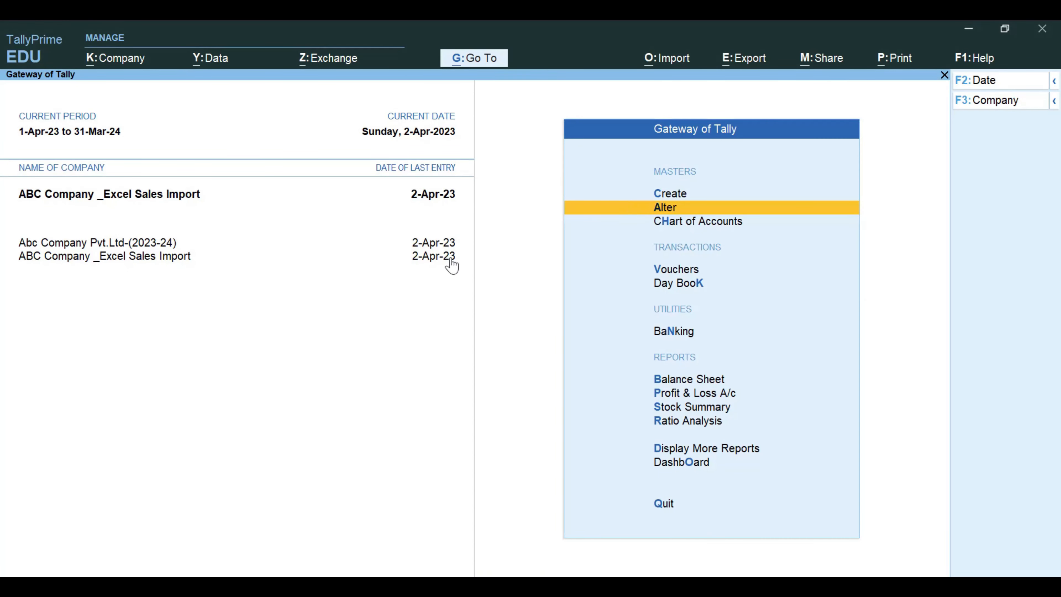
- Check the ledger list of Abc Company Pvt.Ltd-(2023-24) for Tally Guruji and return to the Gateway of Tally
left_click(173, 244)
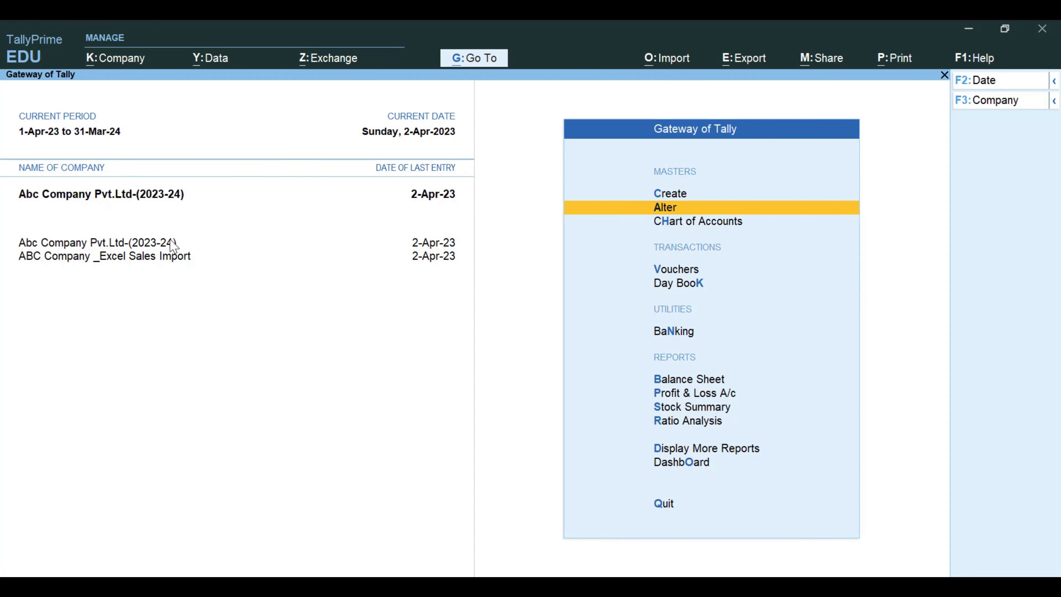
key("Return")
key("Down")
key("Return")
type("ta")
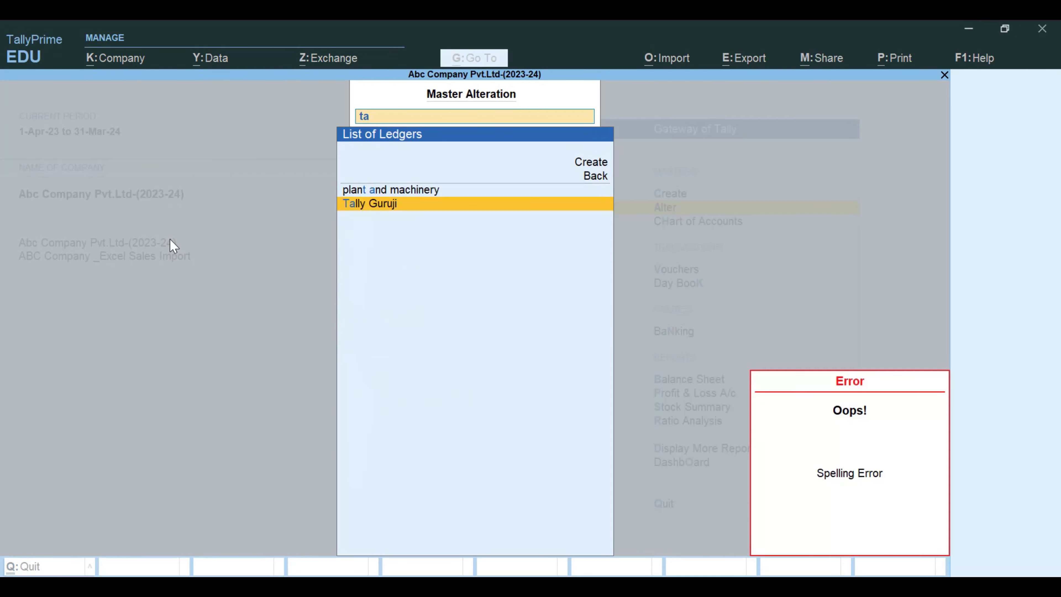
key("Return")
key("BackSpace")
key("Escape")
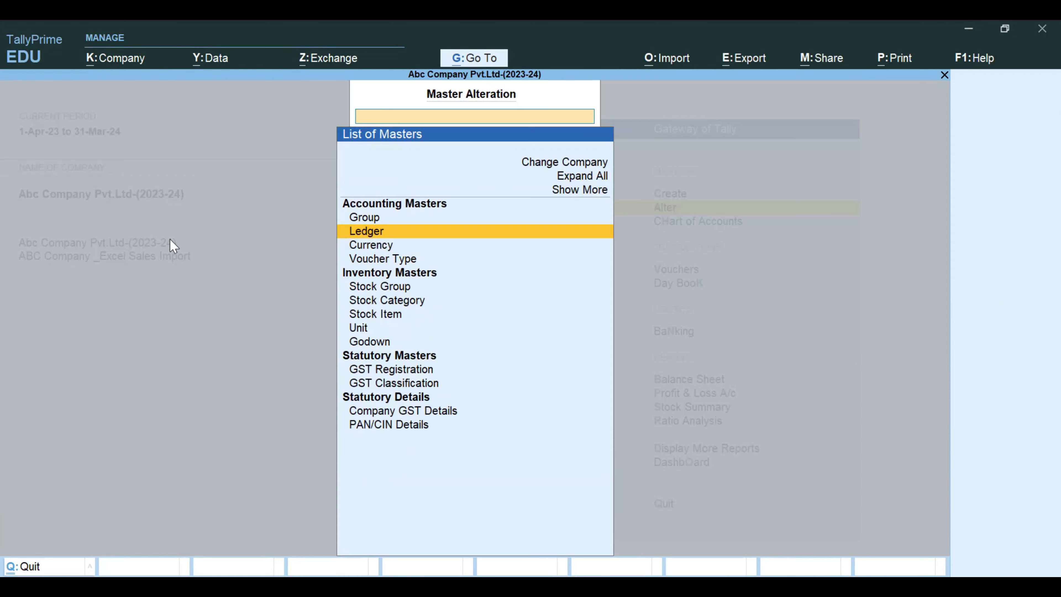
key("Escape")
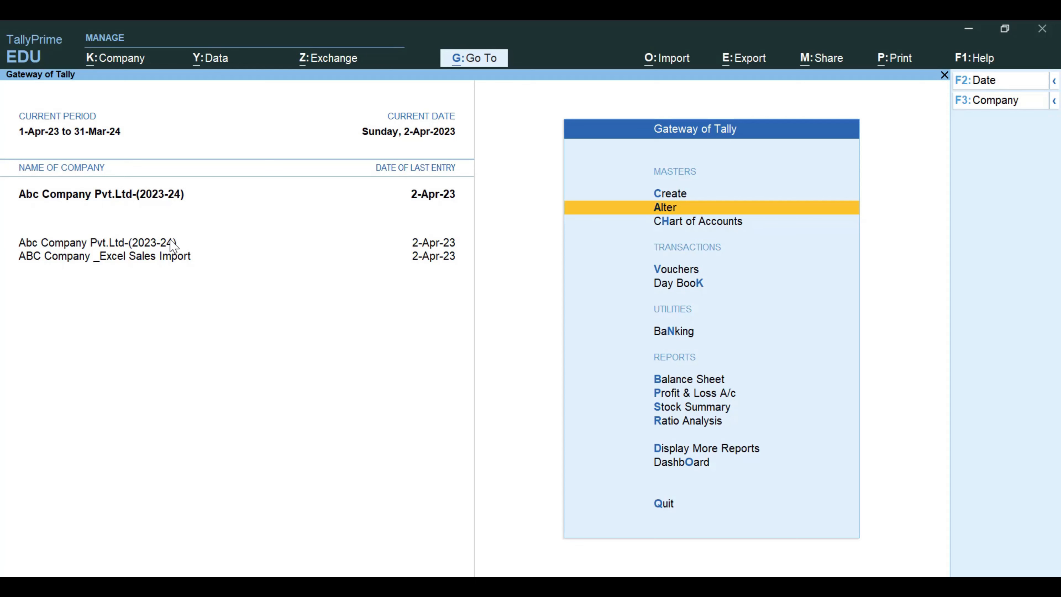
- View the Gayatri Computers sales voucher no. 1 from the Day Book, close it unaltered, and return to the Gateway of Tally
key("d")
key("k")
key("Down")
key("Up")
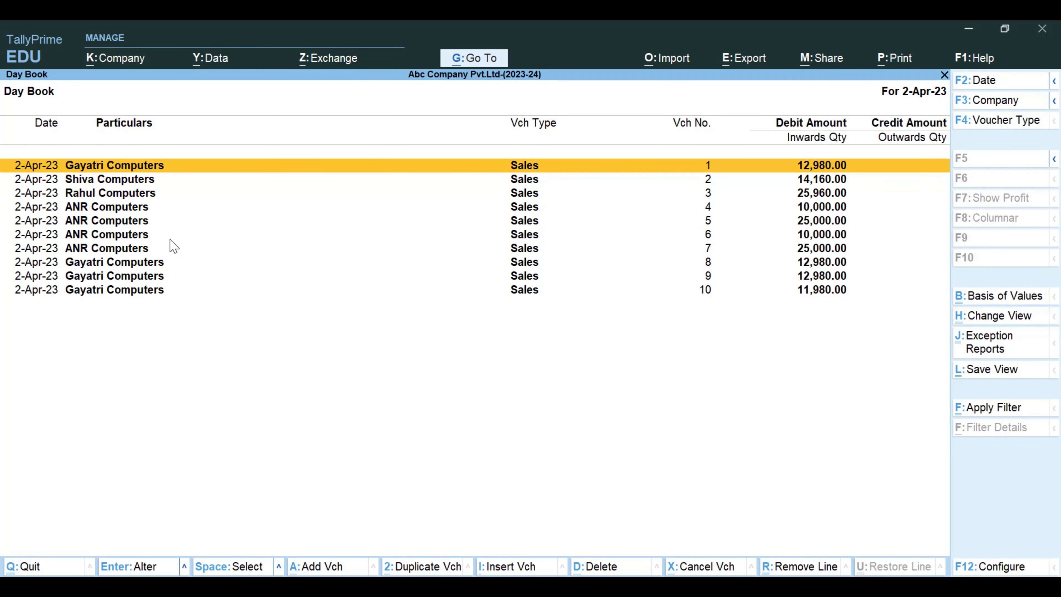
key("Return")
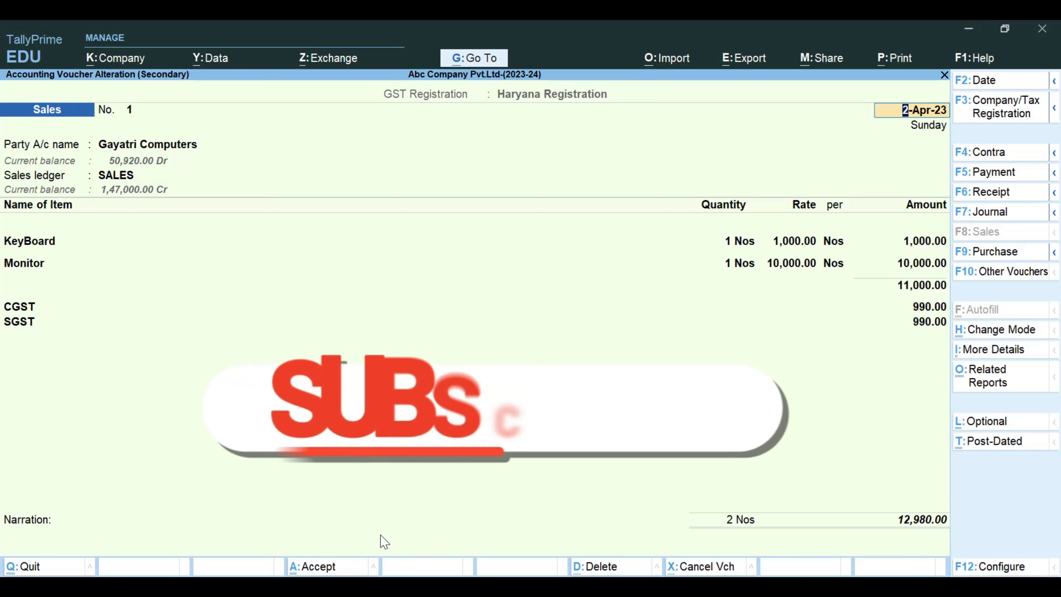
key("Escape")
key("Escape")
key("Escape")
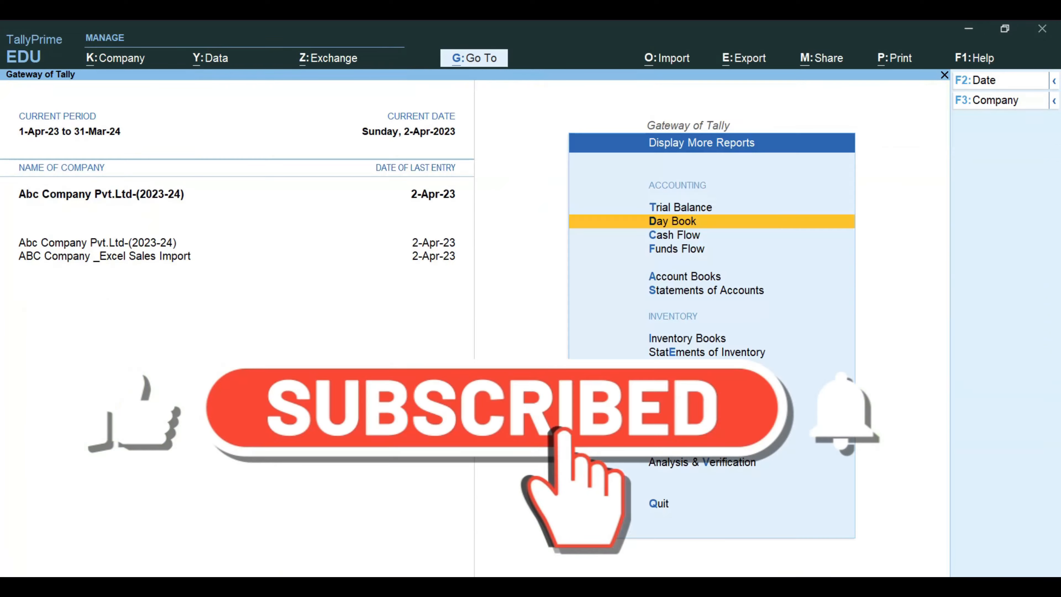
key("Escape")
key("Escape")
key("Escape")
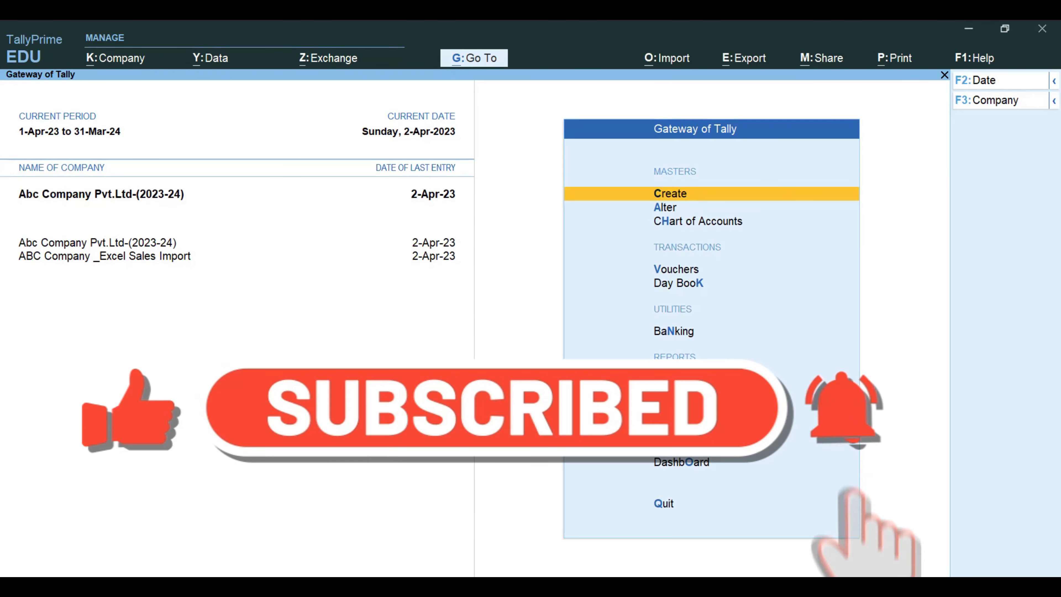